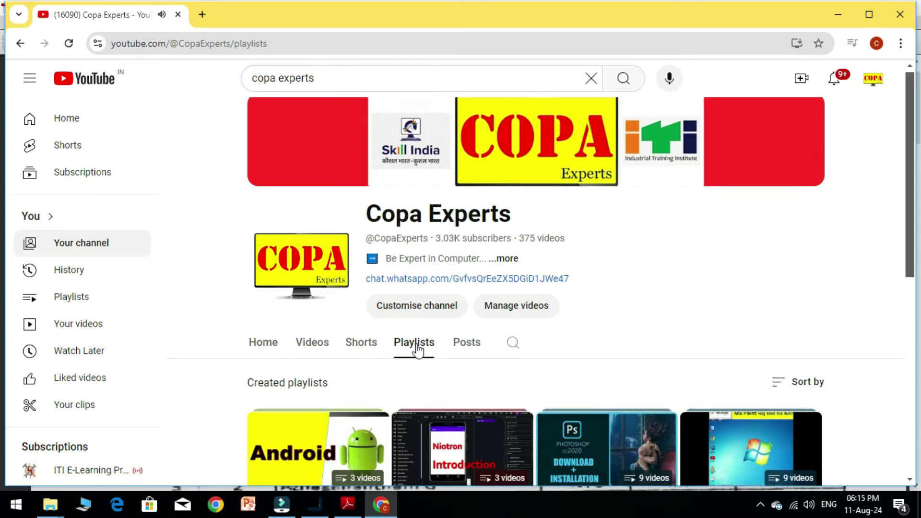
Open the full "2 - Practical - COPA Trade" playlist on the channel and look through its videos.
scroll(417, 350, down, 5)
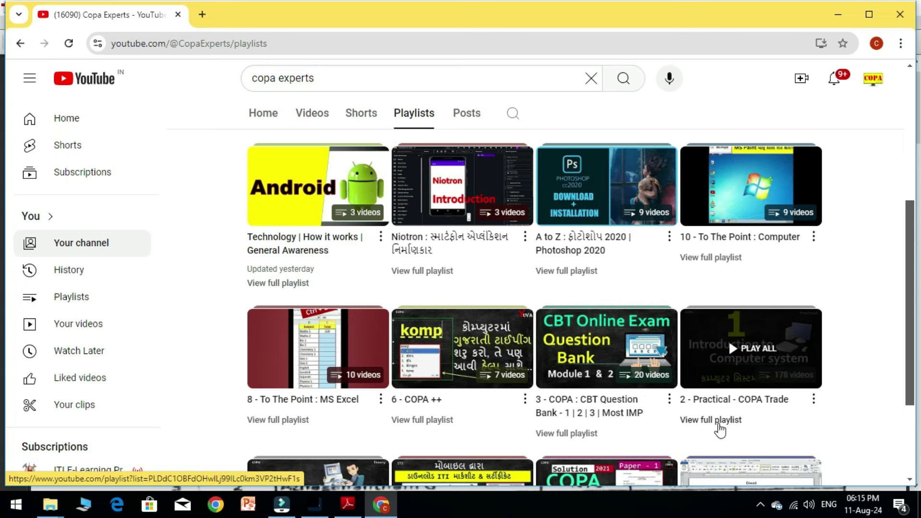
click(719, 425)
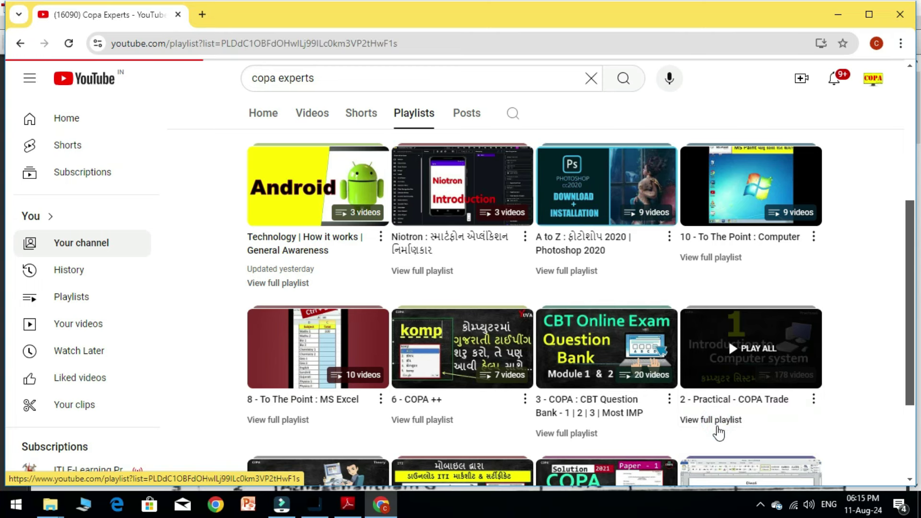
scroll(721, 296, down, 20)
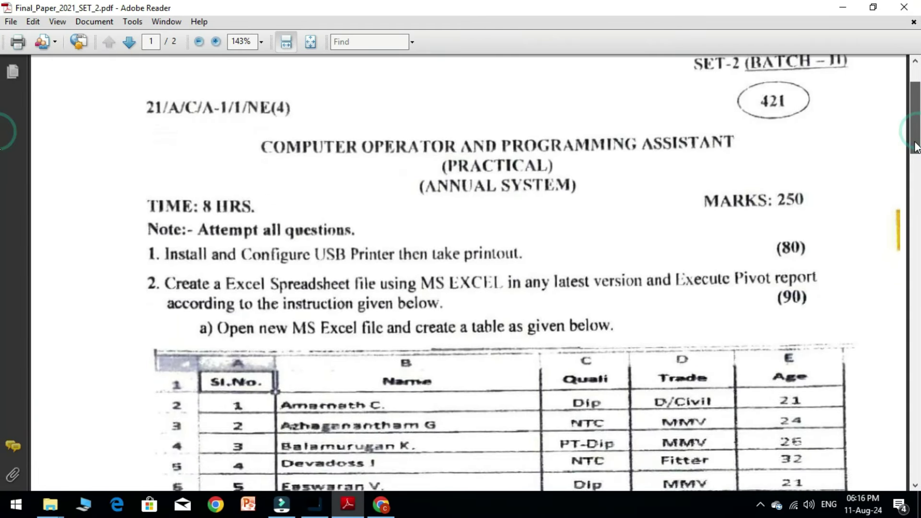
In Adobe Reader, read question 2 of Final_Paper_2021_SET_2.pdf, from the sample data table to the pivot report tasks.
drag(914, 146, 915, 175)
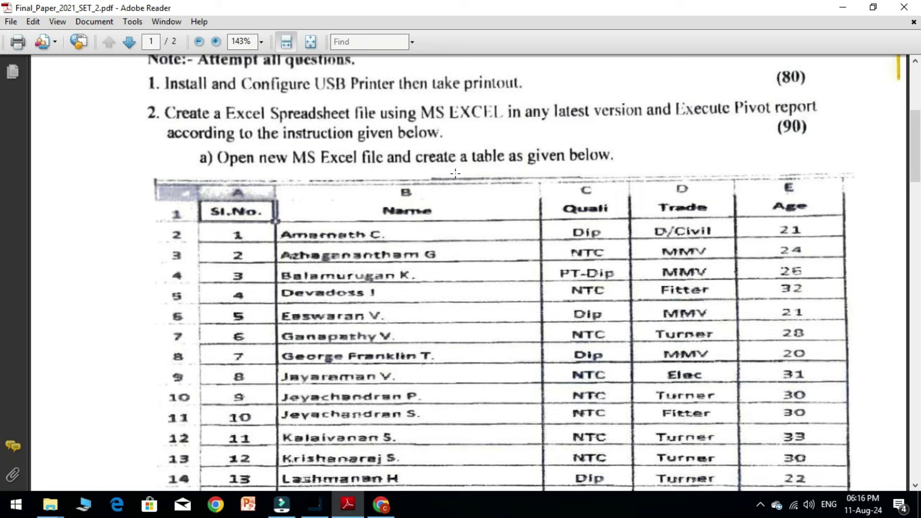
drag(913, 141, 917, 240)
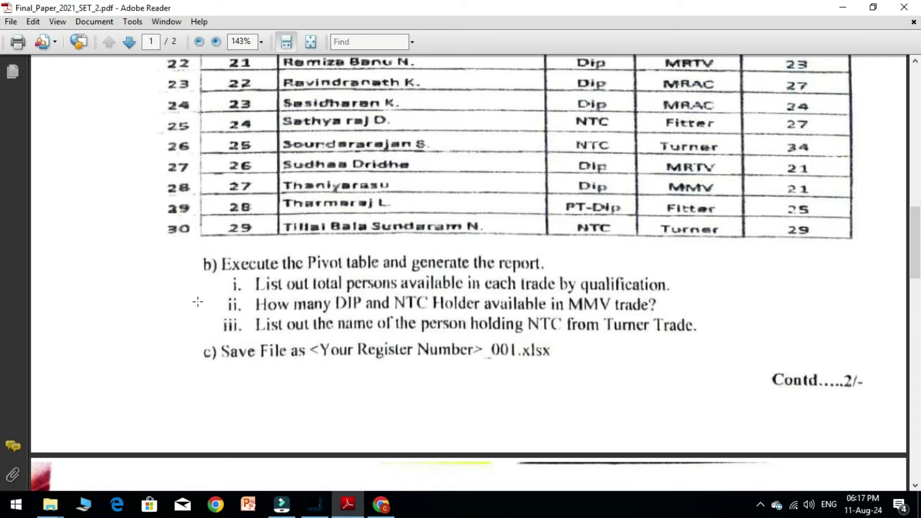
scroll(195, 311, down, 3)
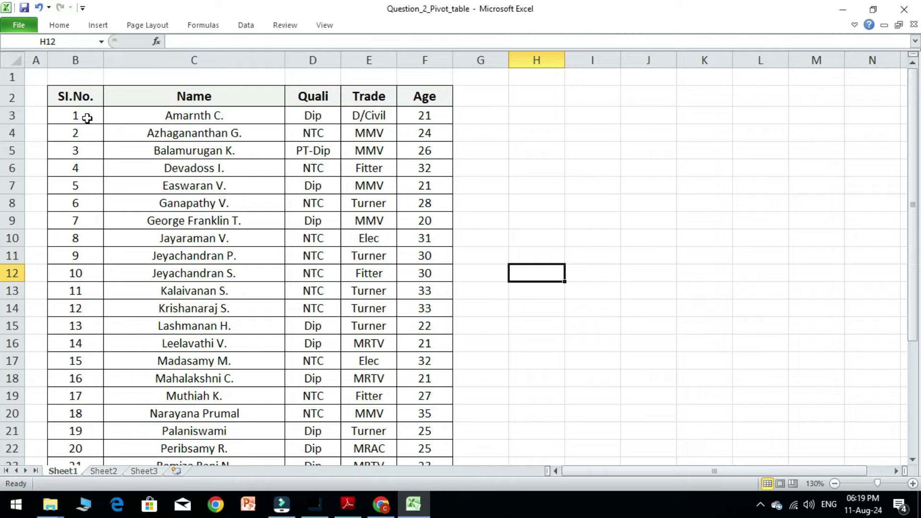
In Excel, create a PivotTable from the whole data table including its headers, placed on the existing worksheet at cell H3.
scroll(107, 138, down, 5)
scroll(108, 140, up, 5)
click(97, 25)
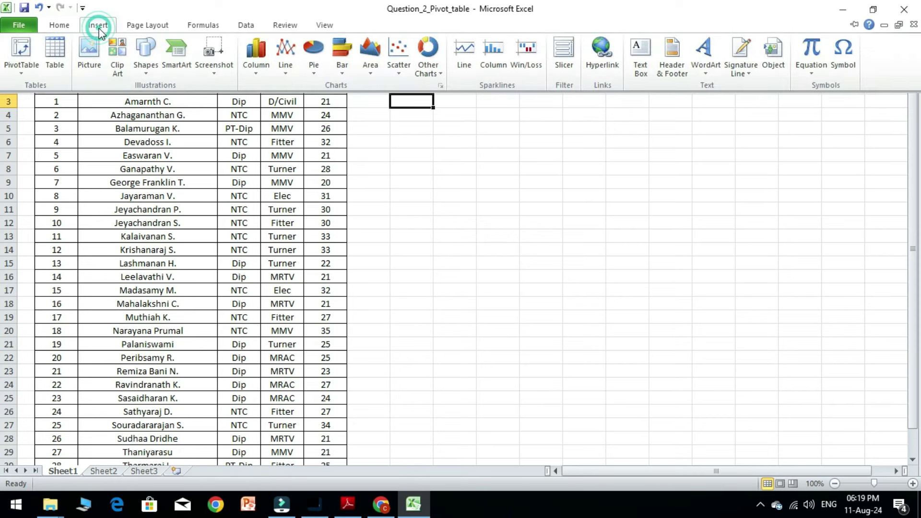
click(21, 74)
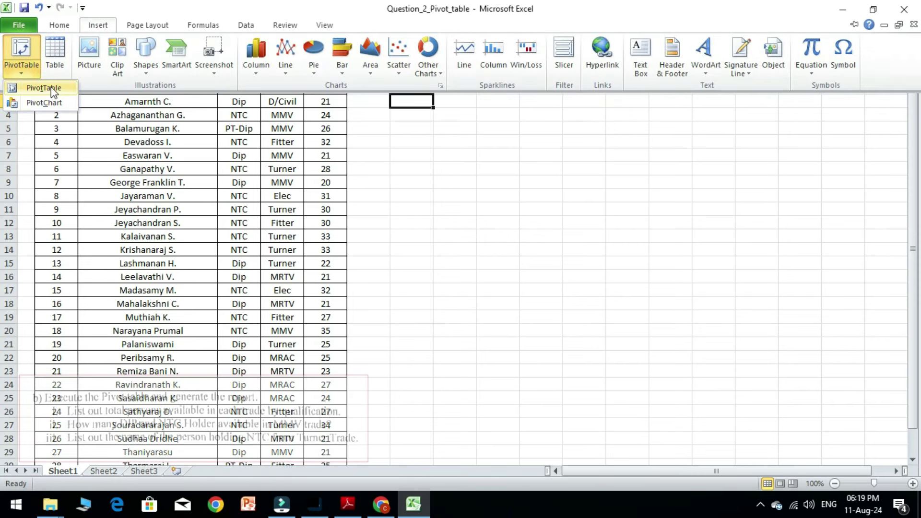
click(65, 88)
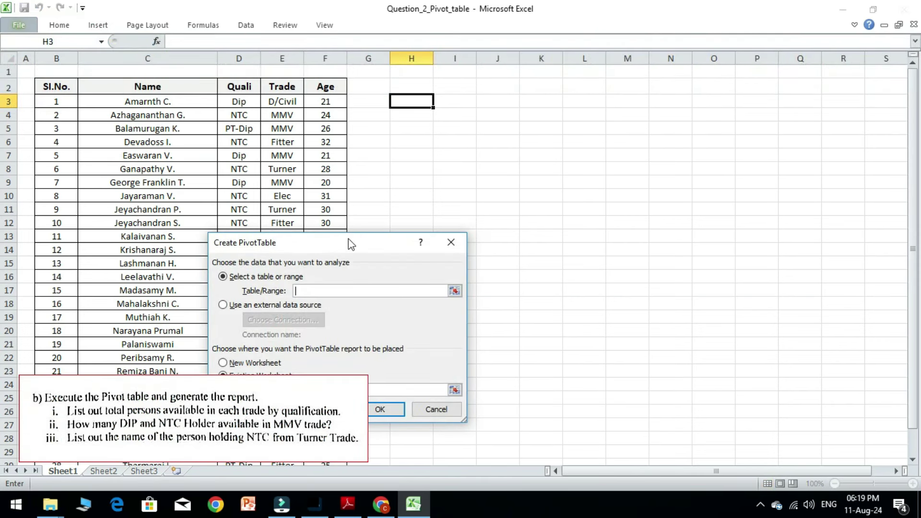
drag(347, 240, 528, 191)
drag(57, 86, 326, 461)
click(557, 356)
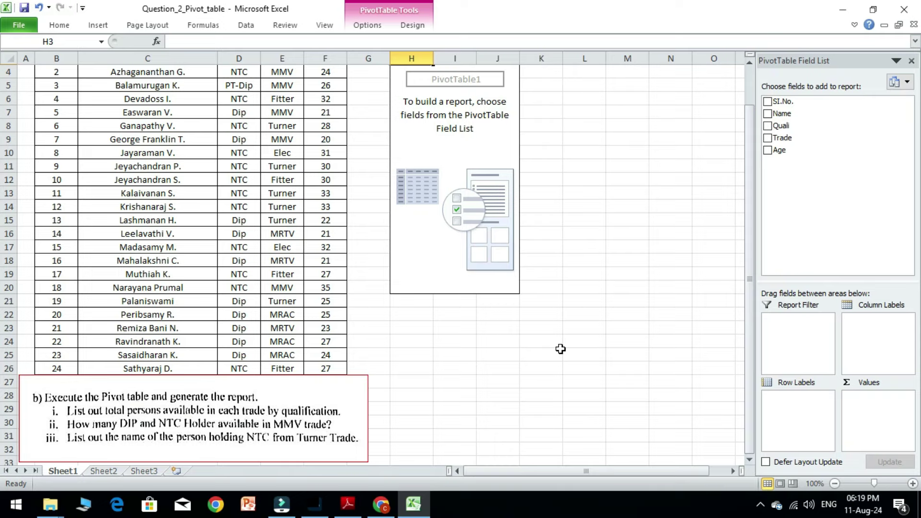
Add Trade, Quali and Name, nested in that order, as the row labels of the PivotTable.
click(768, 138)
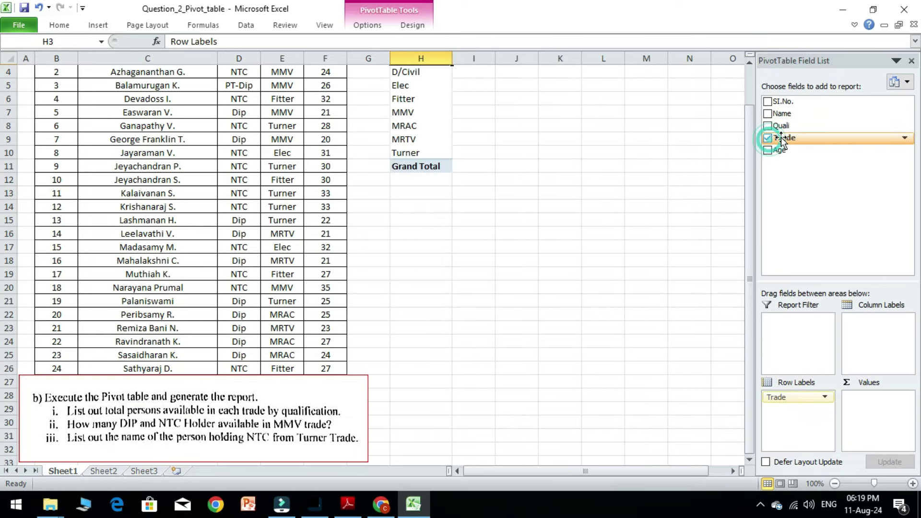
click(768, 138)
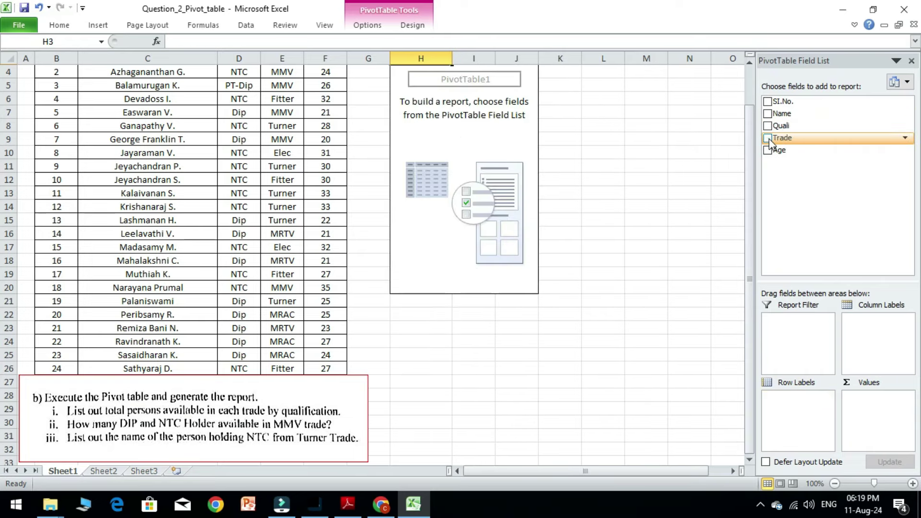
drag(798, 141, 790, 416)
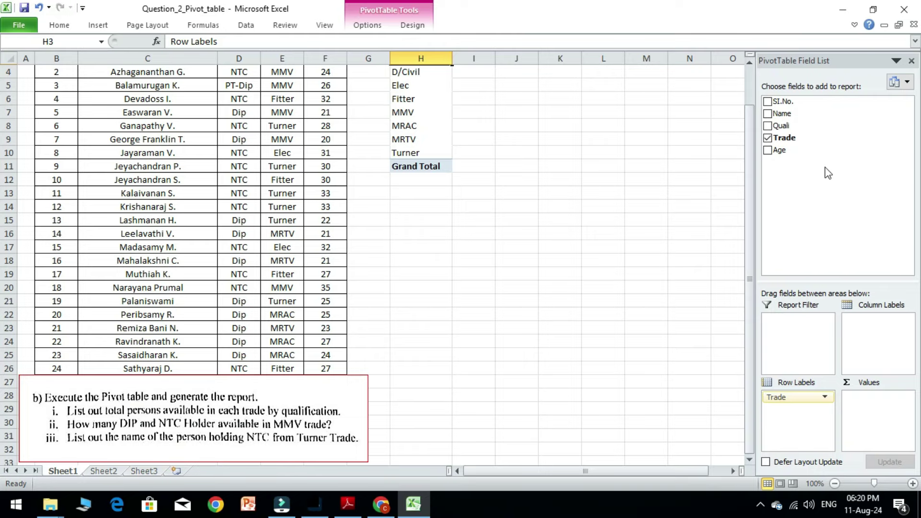
click(768, 127)
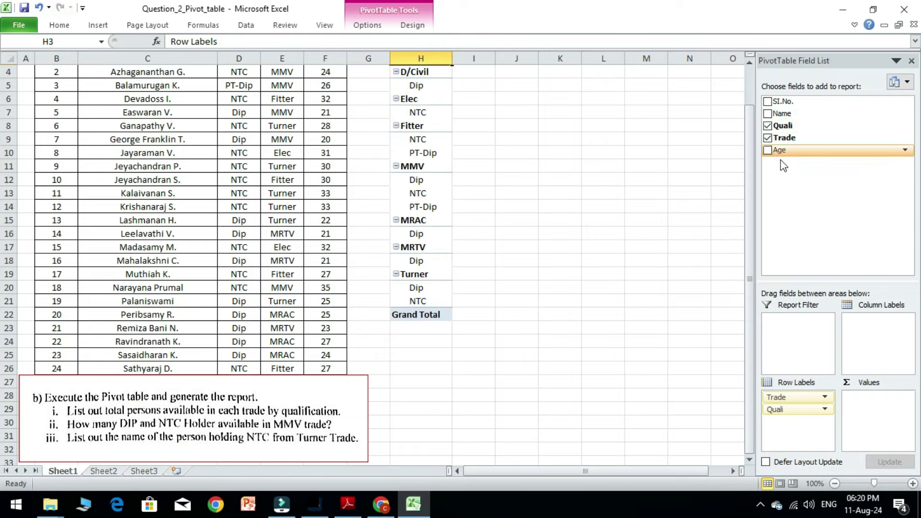
scroll(664, 211, up, 1)
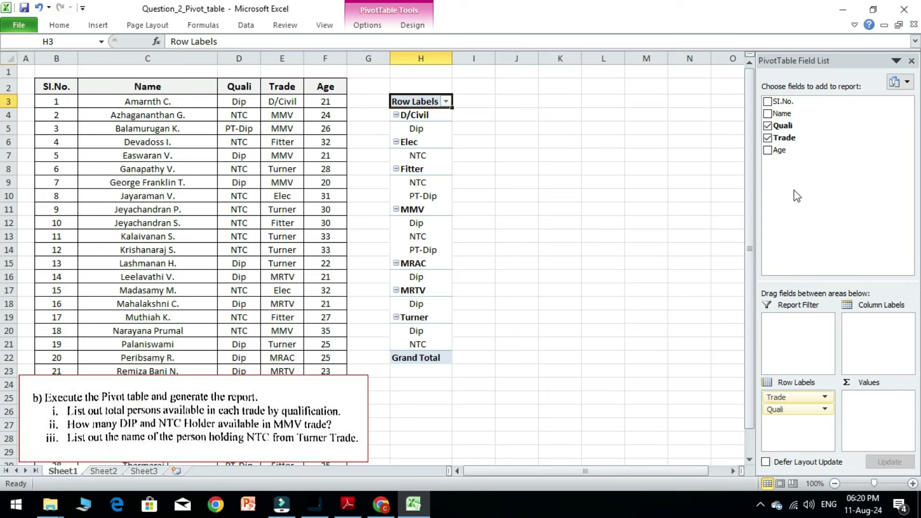
click(768, 114)
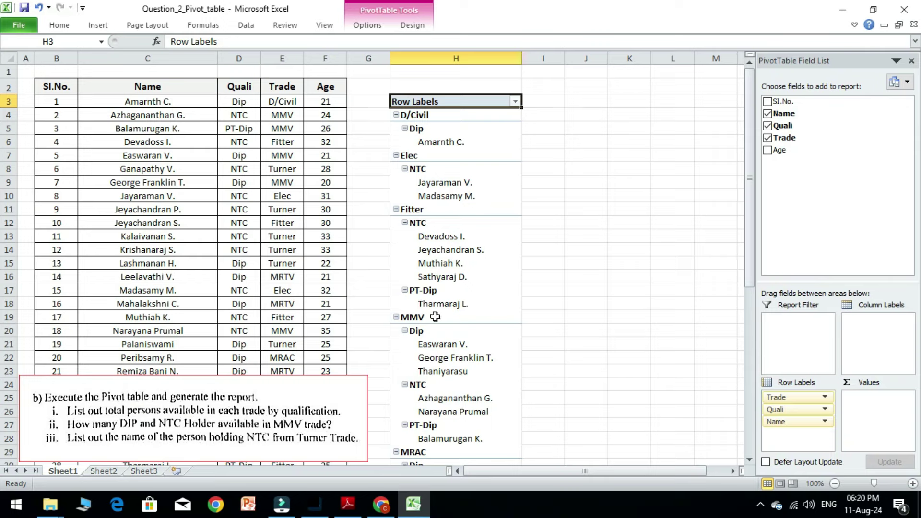
click(440, 334)
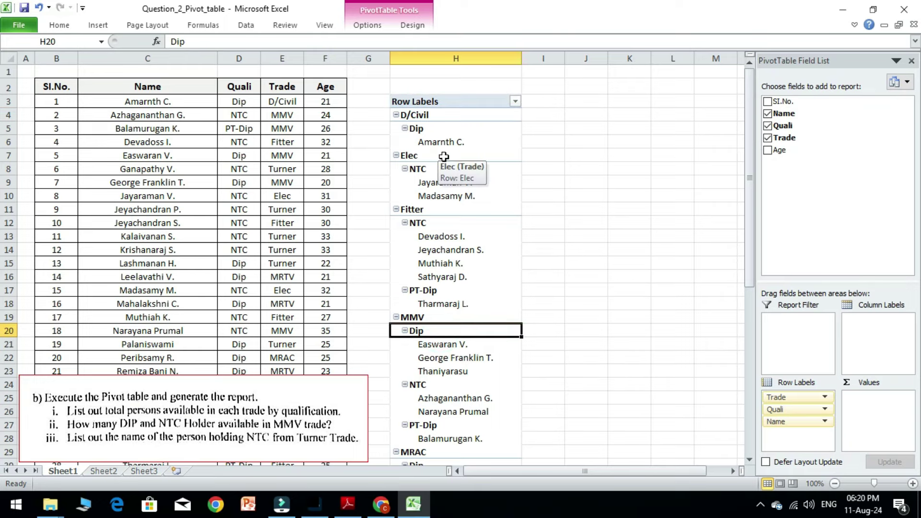
click(551, 158)
click(481, 154)
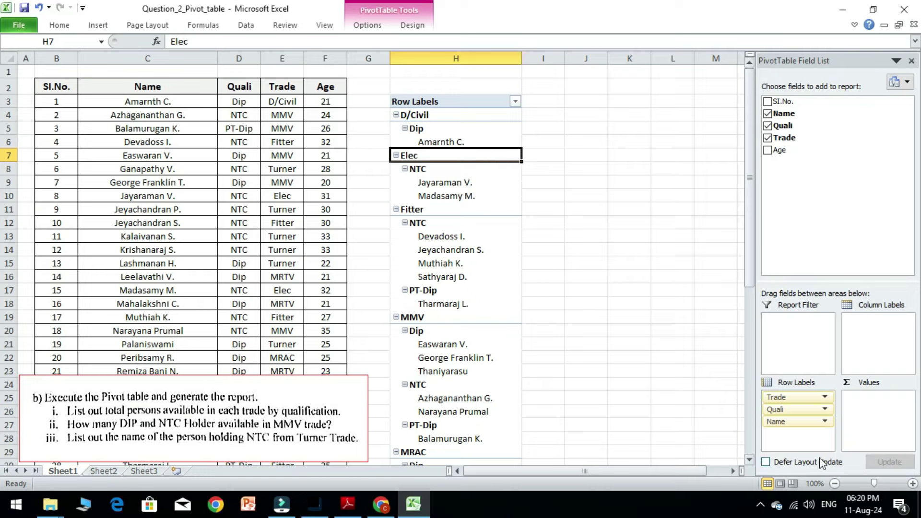
Move the Name field from the row labels to the values and review the counts per trade and qualification.
drag(796, 421, 877, 413)
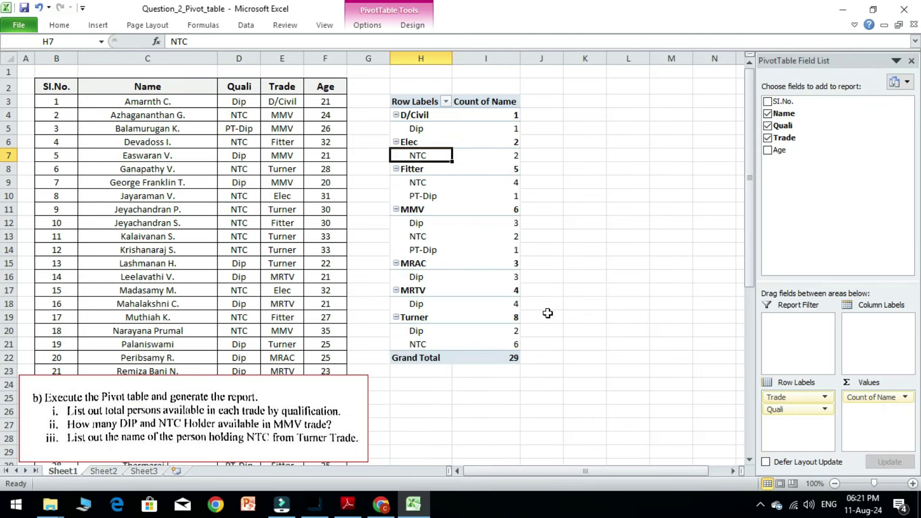
click(482, 143)
click(442, 186)
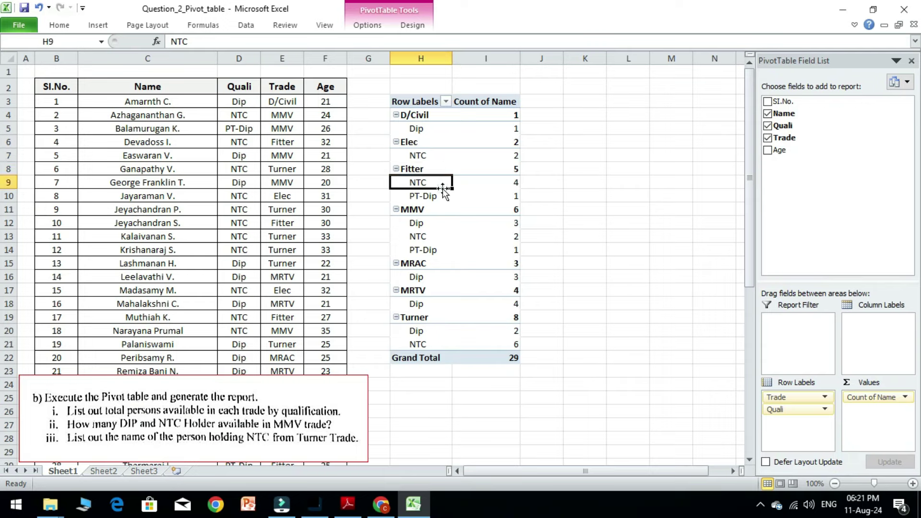
click(447, 235)
click(463, 261)
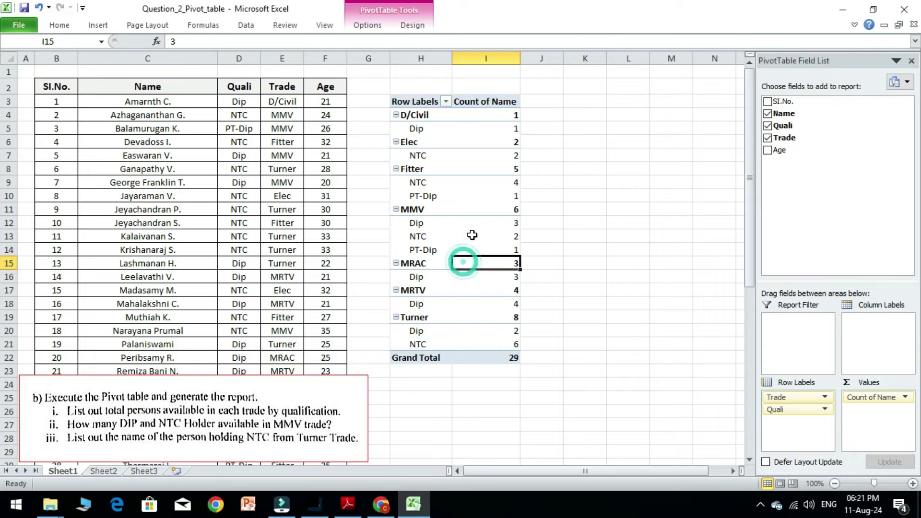
mouse_move(473, 234)
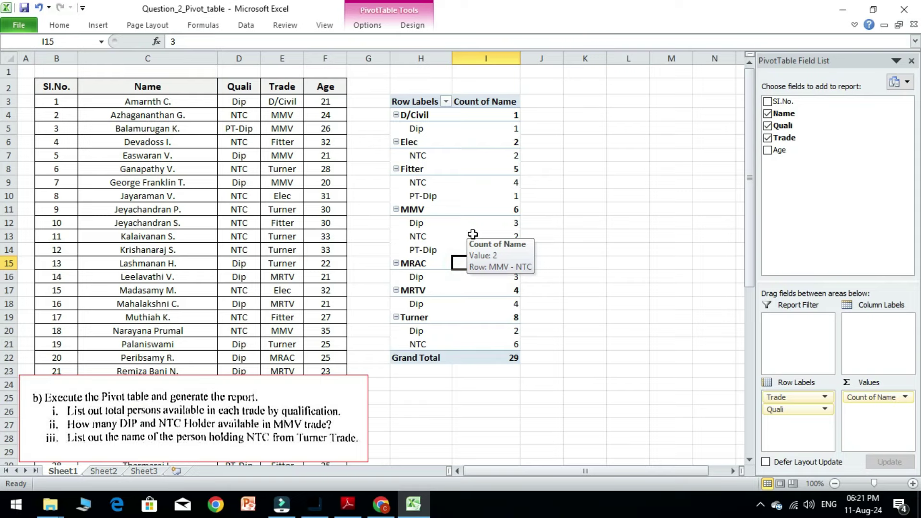
mouse_move(498, 352)
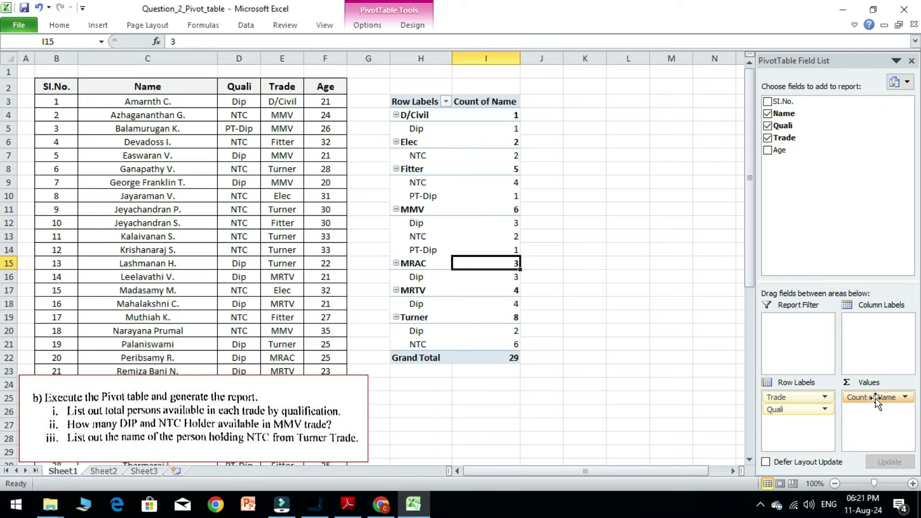
Return the Name field to the row labels below Quali and look through the names listed under each trade.
drag(876, 402, 794, 421)
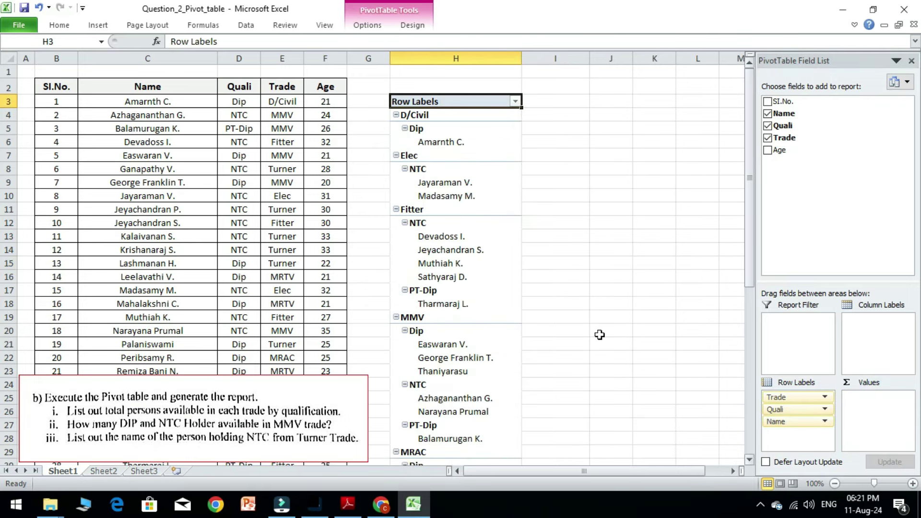
click(497, 265)
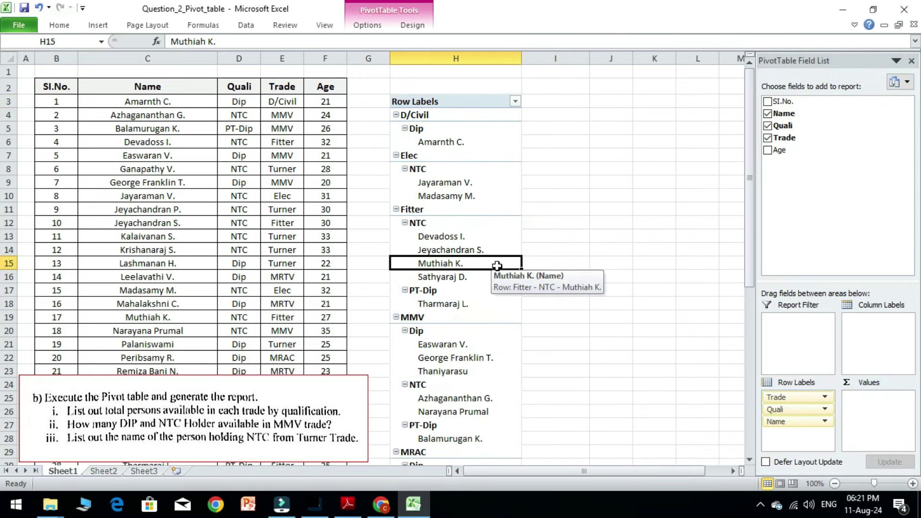
middle_click(497, 265)
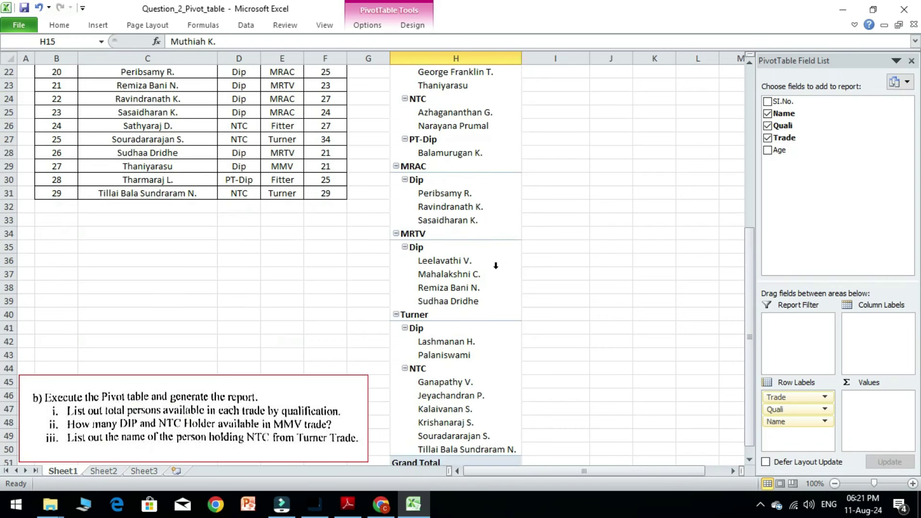
scroll(496, 266, up, 7)
click(460, 115)
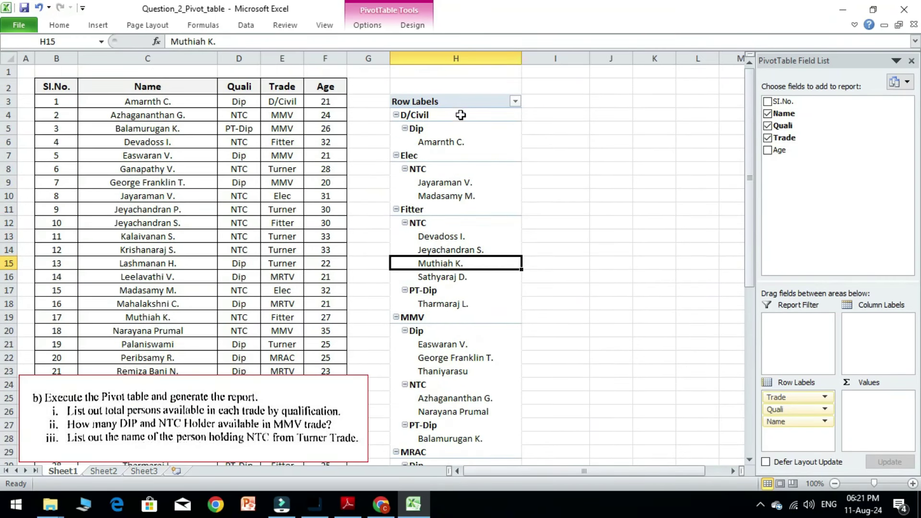
Enter the heading "Answer - 1" in cell H1 above the PivotTable.
click(431, 70)
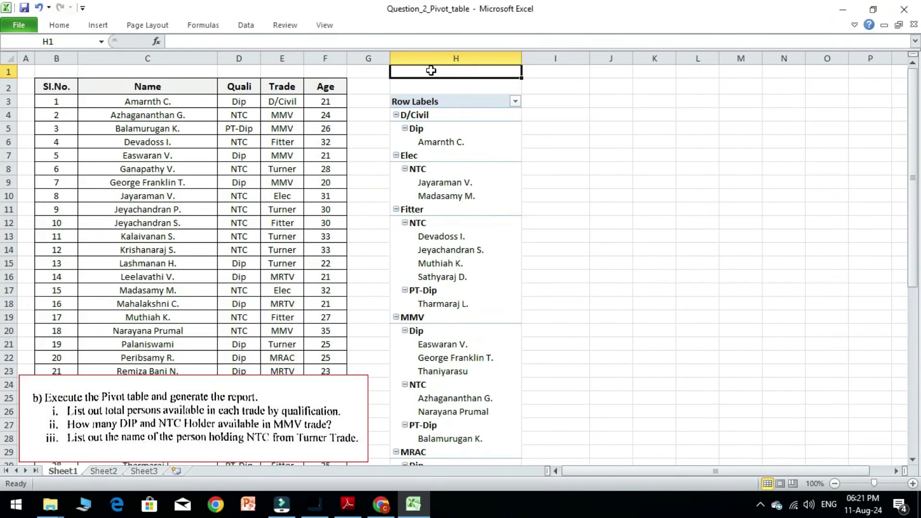
text(A)
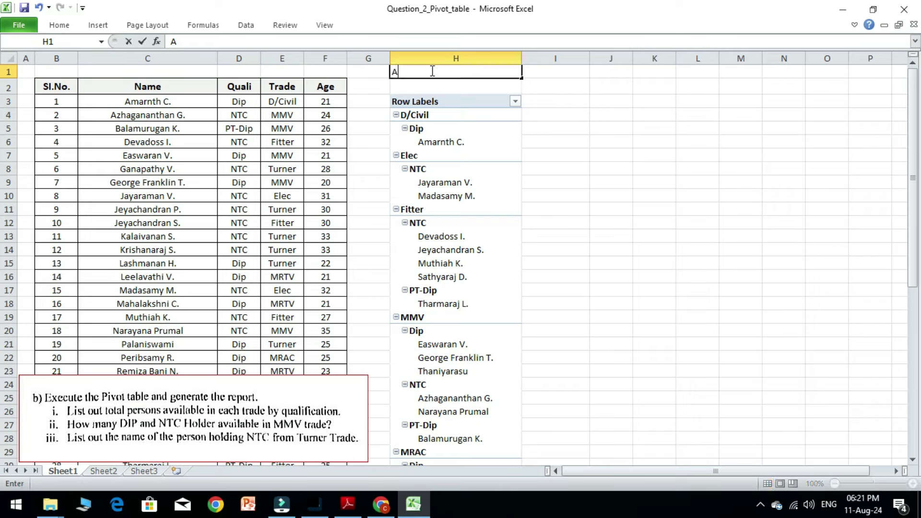
text(nswer - 1)
key(Return)
Format the "Answer - 1" heading in H1 as bold, red and centred text.
click(436, 71)
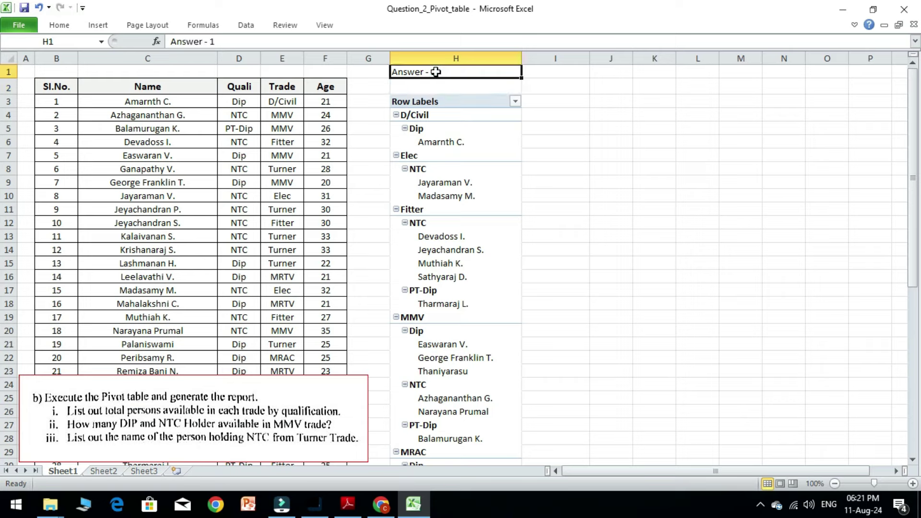
click(59, 25)
click(105, 65)
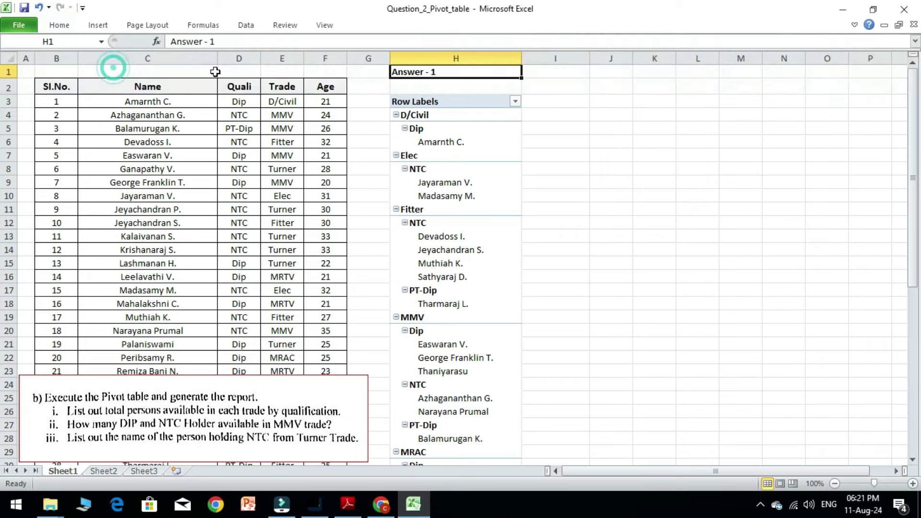
click(59, 25)
click(206, 67)
click(59, 25)
click(265, 67)
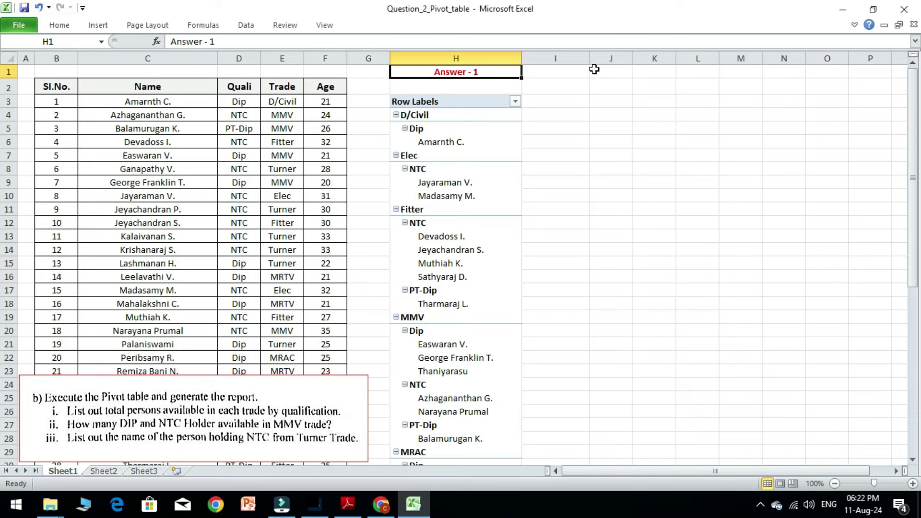
Narrow column I to a thin spacer beside the PivotTable.
click(576, 71)
drag(589, 58, 534, 58)
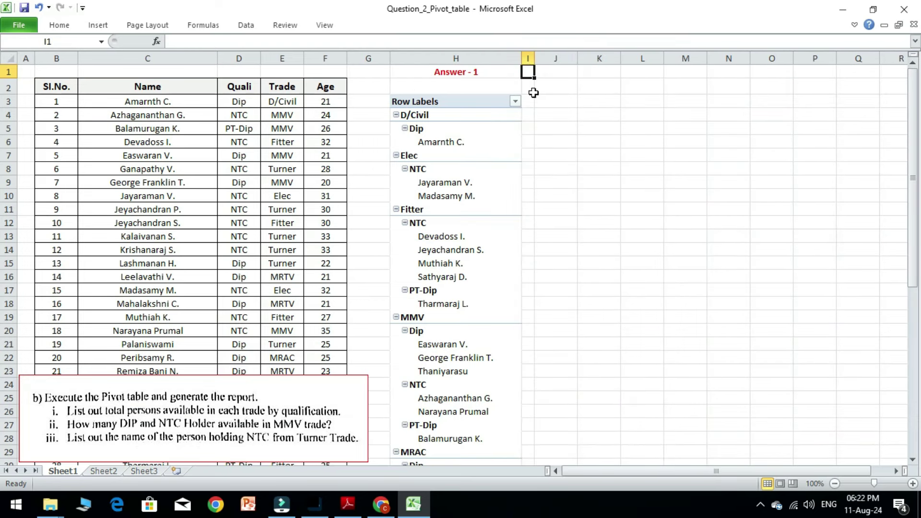
click(557, 103)
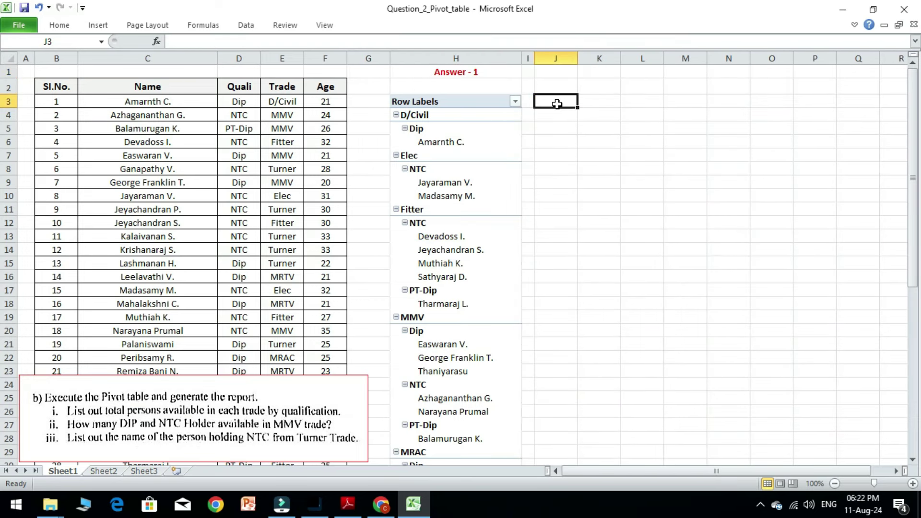
Copy the formatted "Answer - 1" heading from H1 into cell J1.
click(477, 73)
key(ctrl+c)
click(563, 71)
key(ctrl+v)
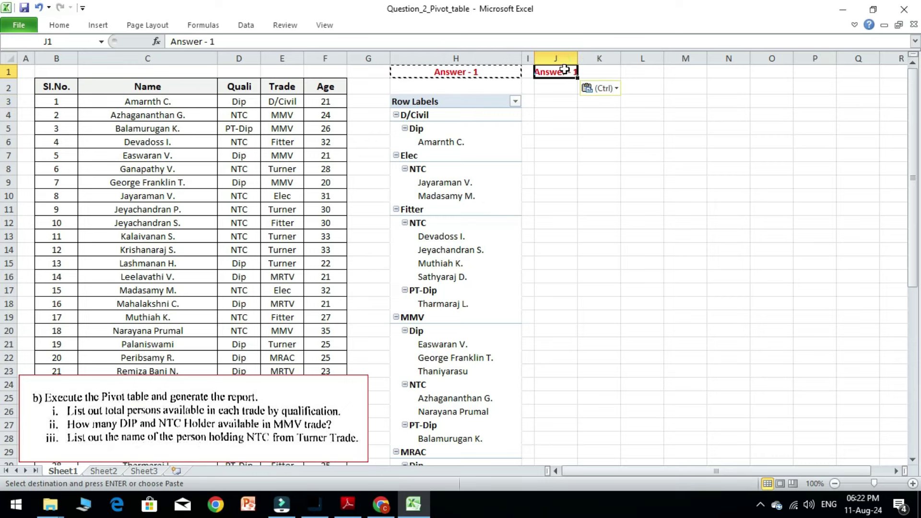
Change the copied heading in cell J1 to "Answer - 2".
double_click(565, 71)
key(BackSpace)
text(2)
key(Return)
Create a PivotTable from the data range B2:F31 on the existing worksheet at cell J3.
click(559, 99)
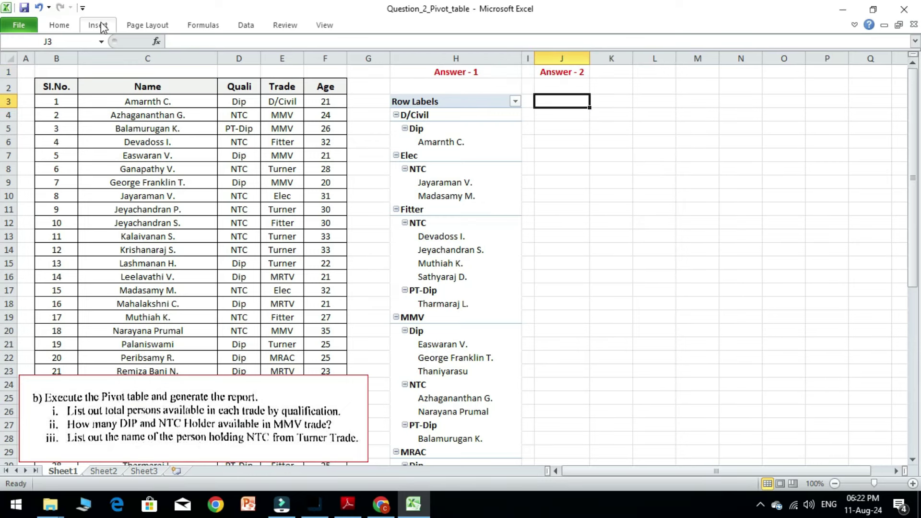
click(101, 27)
click(19, 46)
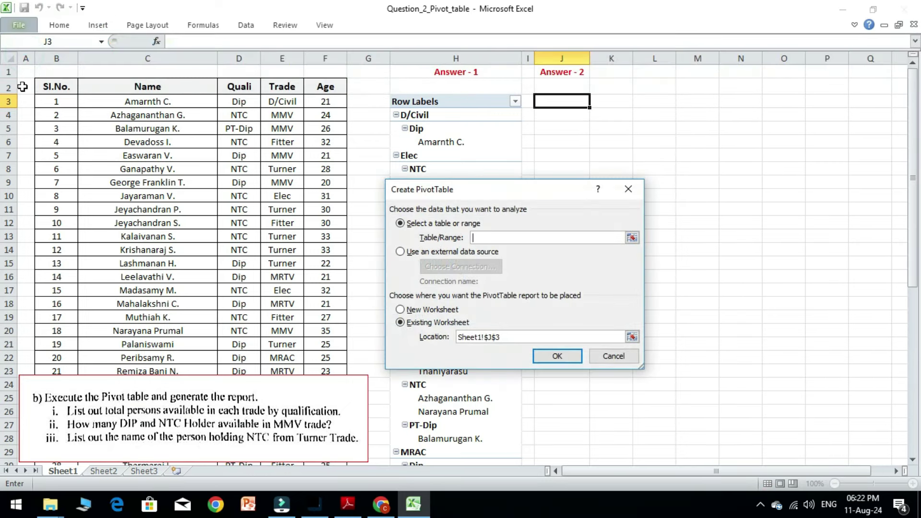
drag(45, 87, 326, 473)
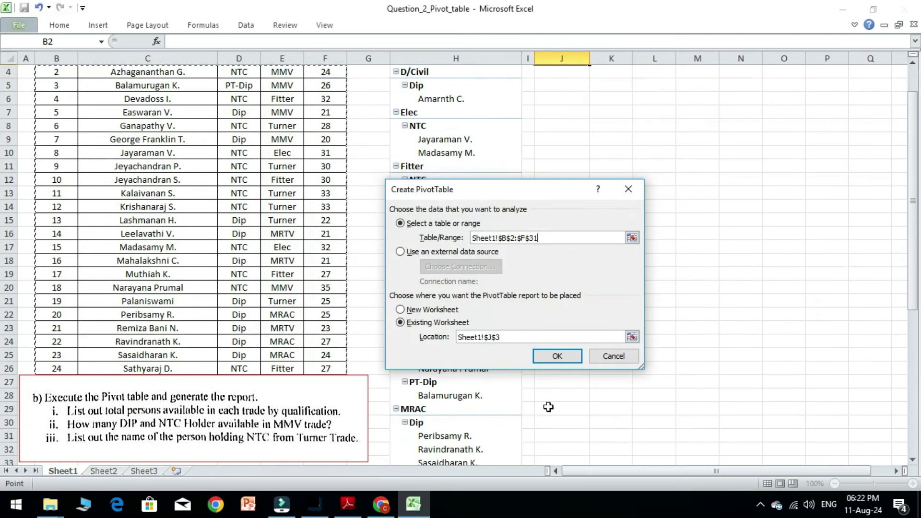
click(564, 358)
scroll(643, 342, up, 1)
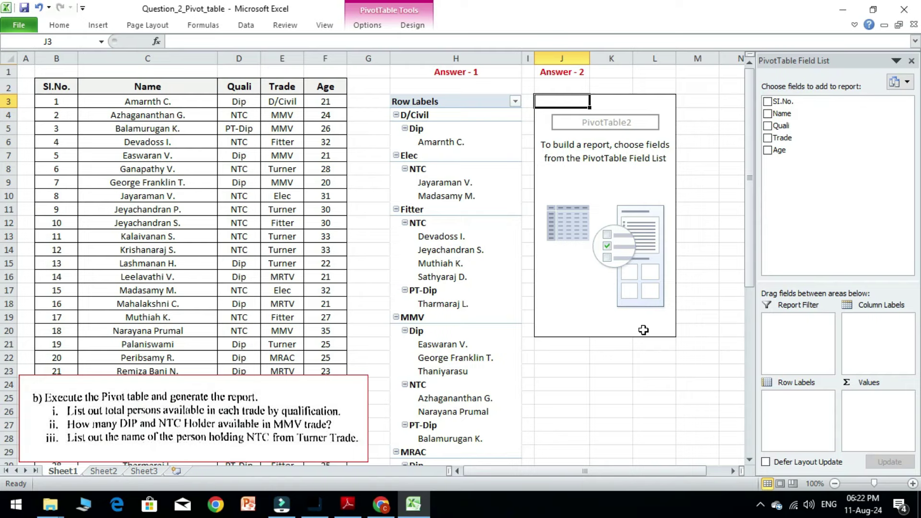
Add the Trade field to the row labels of the Answer - 2 PivotTable and filter it to MMV only.
click(899, 138)
key(alt+Down)
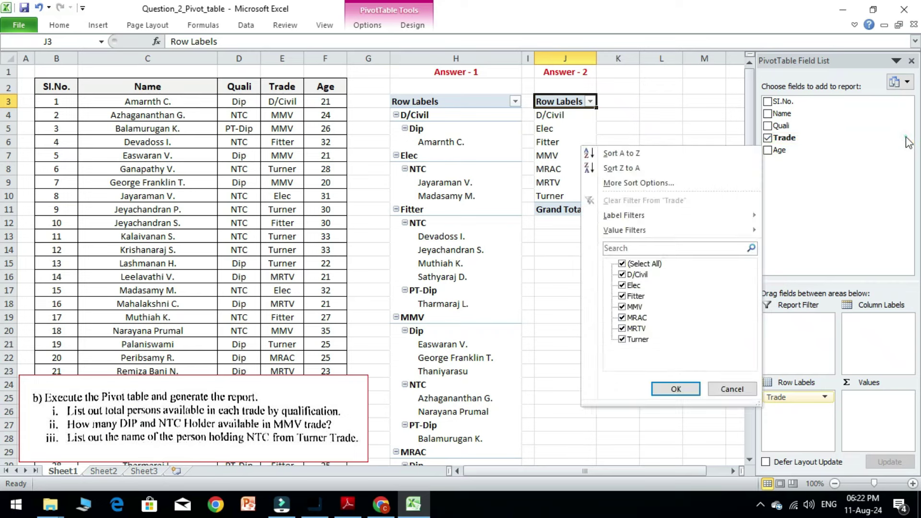
click(623, 263)
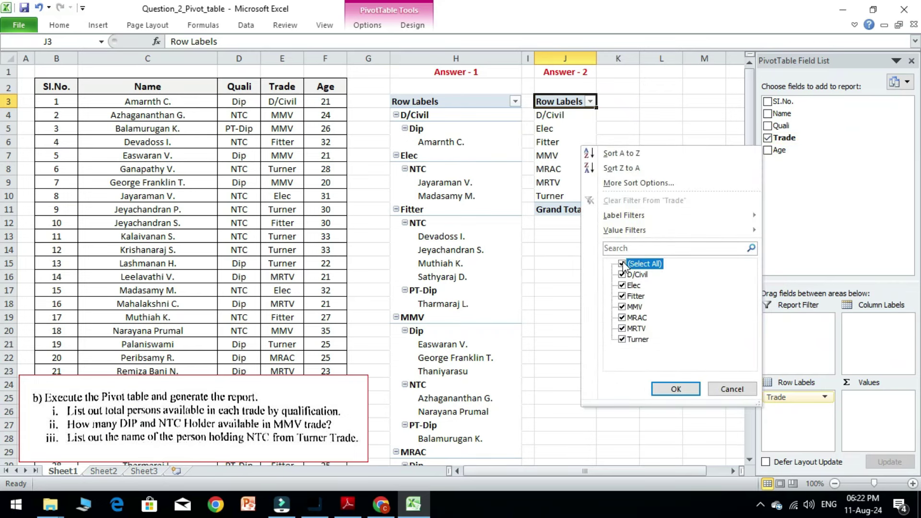
click(623, 306)
click(676, 389)
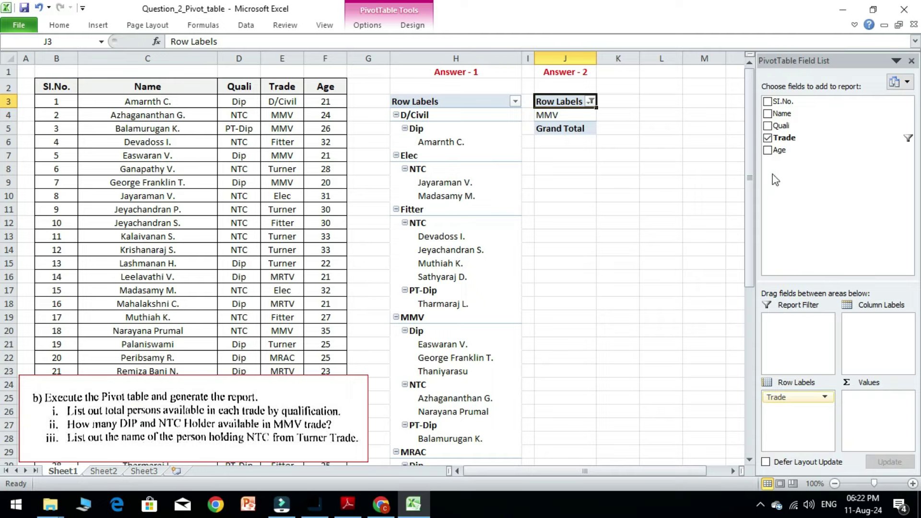
Add the Quali field below Trade in the row labels and filter it to Dip and NTC.
click(768, 126)
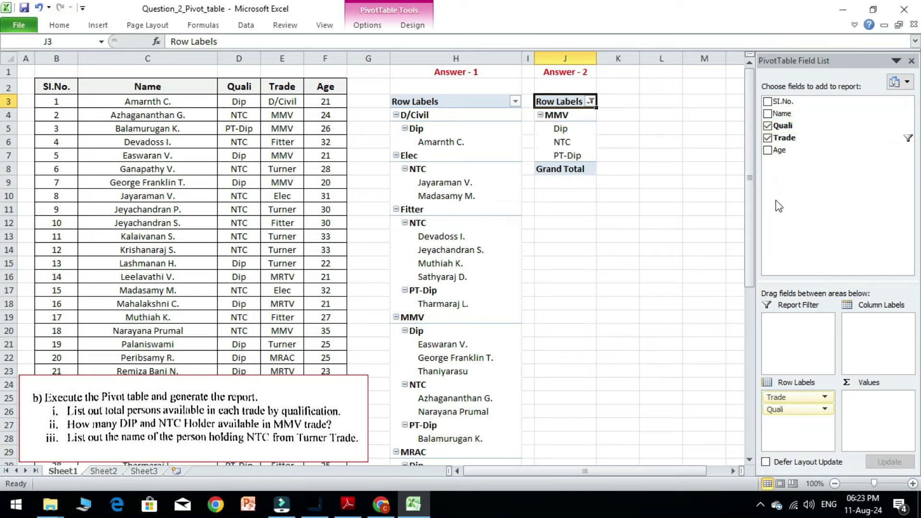
click(905, 127)
click(623, 251)
click(622, 263)
click(623, 273)
click(676, 377)
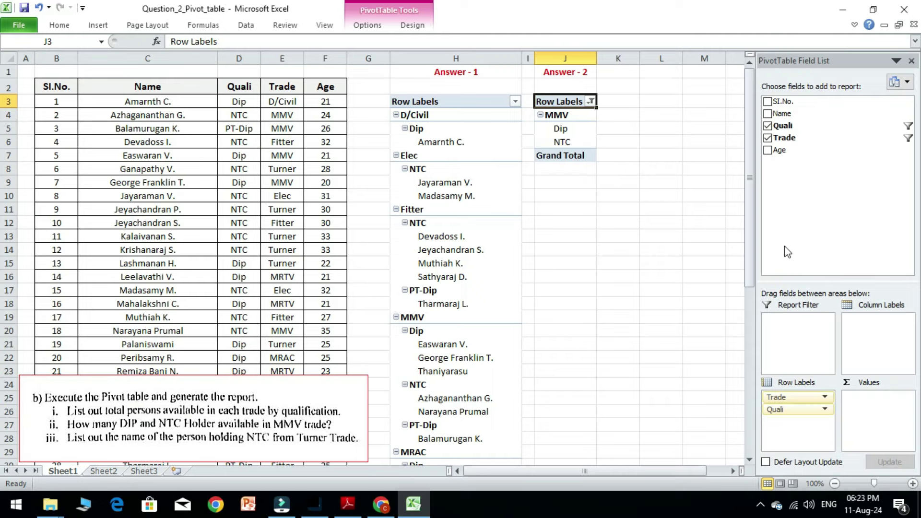
Add the Name field to the Answer - 2 PivotTable as a value that counts the names.
click(769, 114)
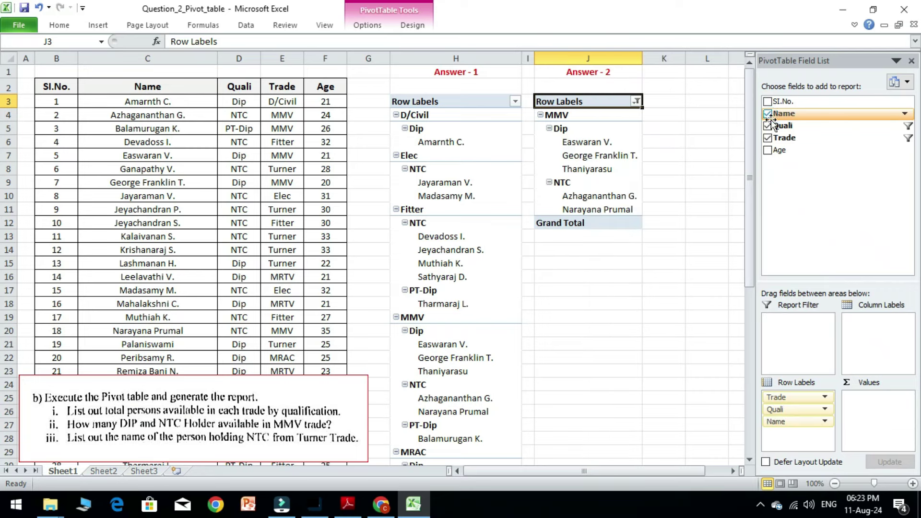
click(788, 422)
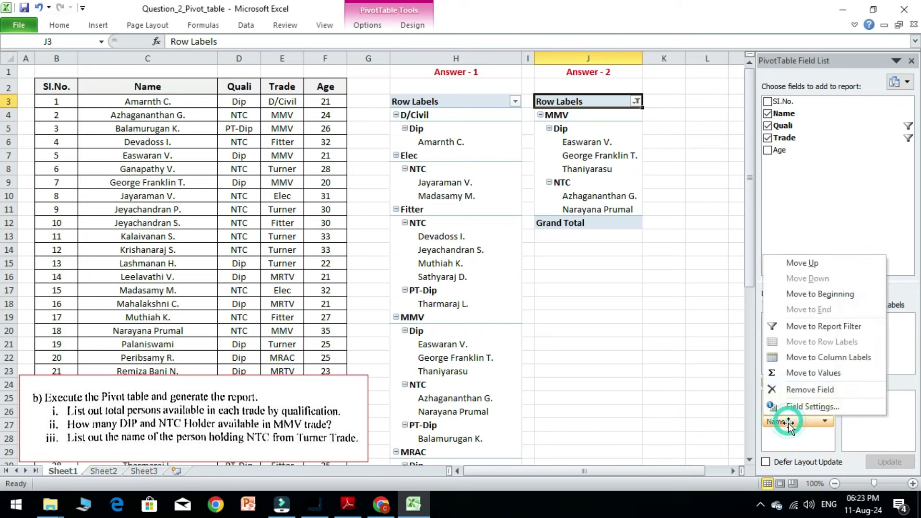
drag(788, 422, 871, 410)
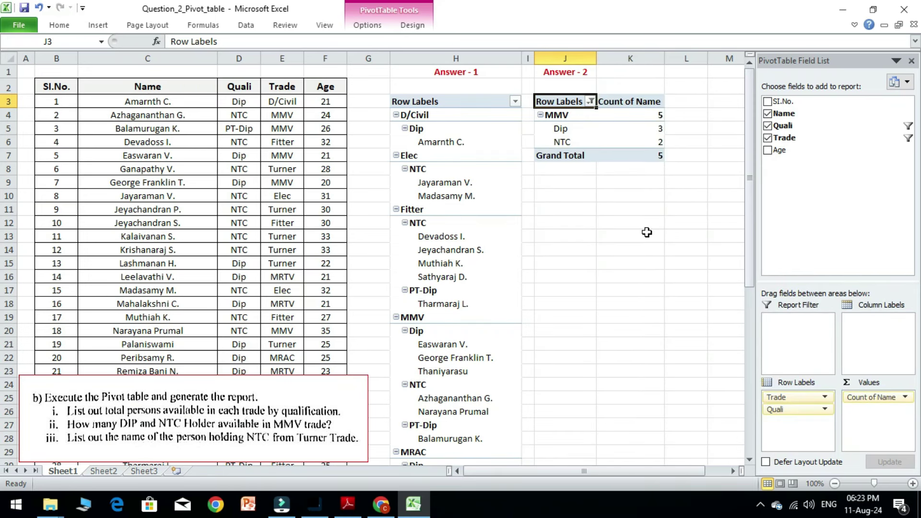
Add the heading "Answer - 3" in bold, red, centred text in cell J12 below the second PivotTable.
click(647, 232)
click(565, 223)
text(Answer - 3)
Create another PivotTable from the data range B2:F31 on the existing worksheet at cell J14.
click(565, 249)
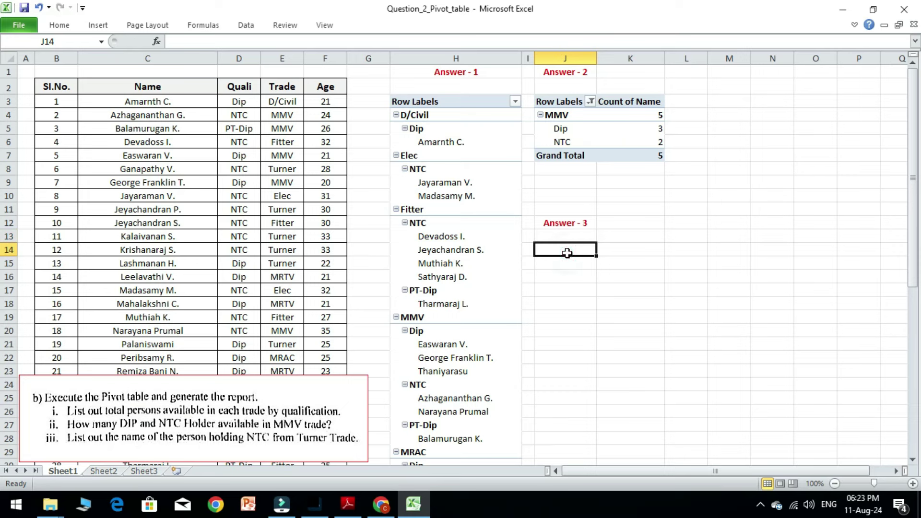
click(98, 29)
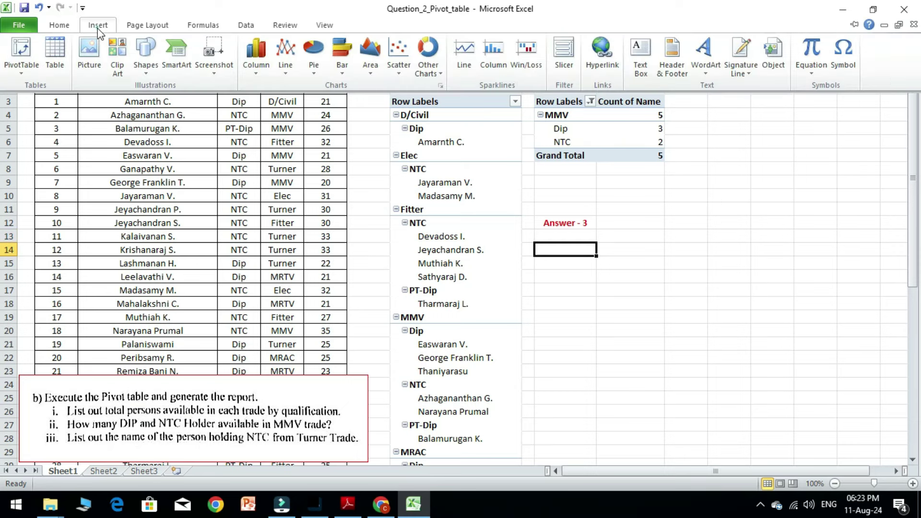
click(19, 53)
drag(52, 91, 307, 449)
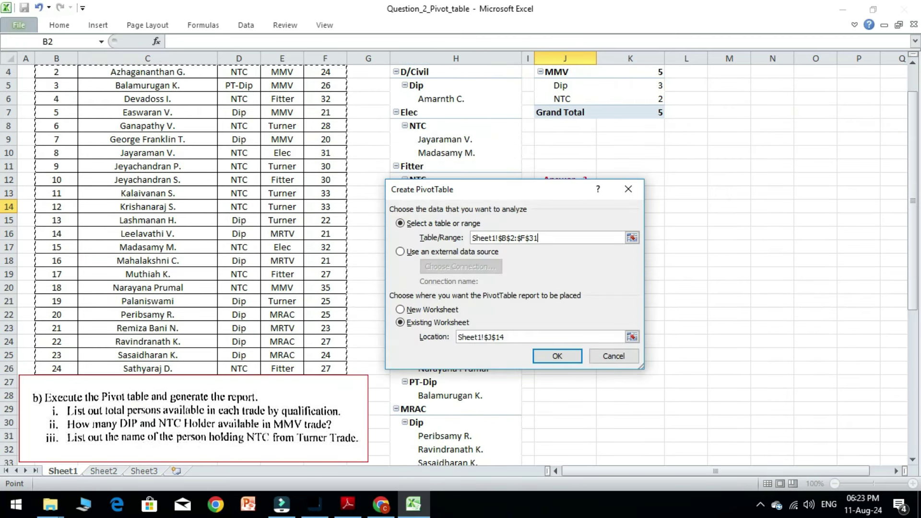
click(564, 356)
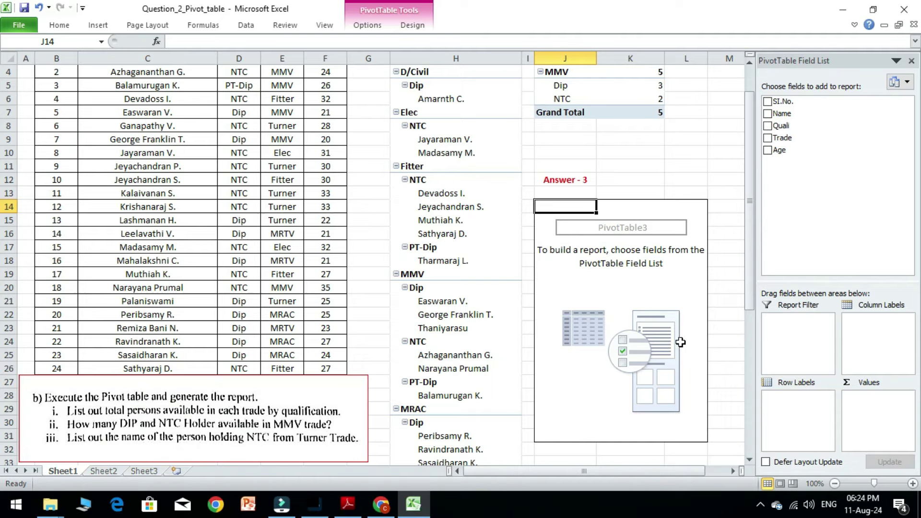
Add Trade filtered to Turner and Quali filtered to NTC as row labels of the Answer - 3 PivotTable.
click(767, 138)
click(767, 138)
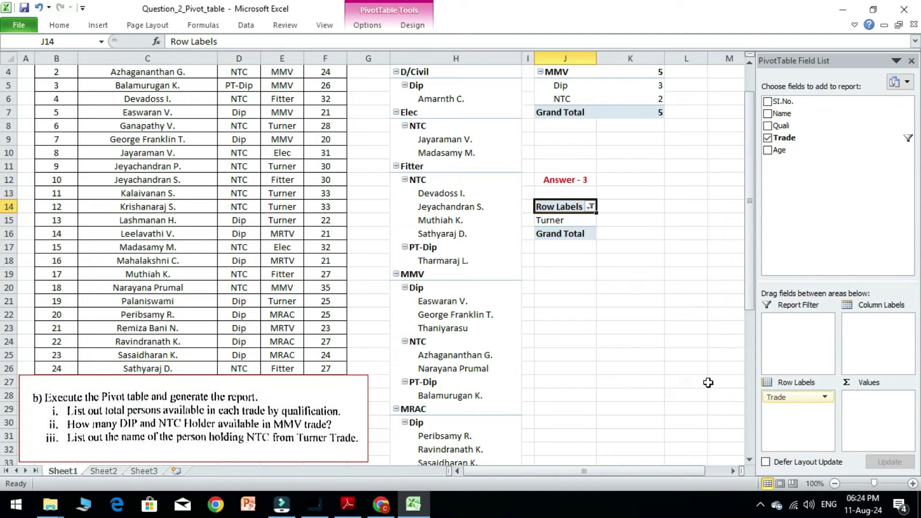
click(767, 125)
click(904, 128)
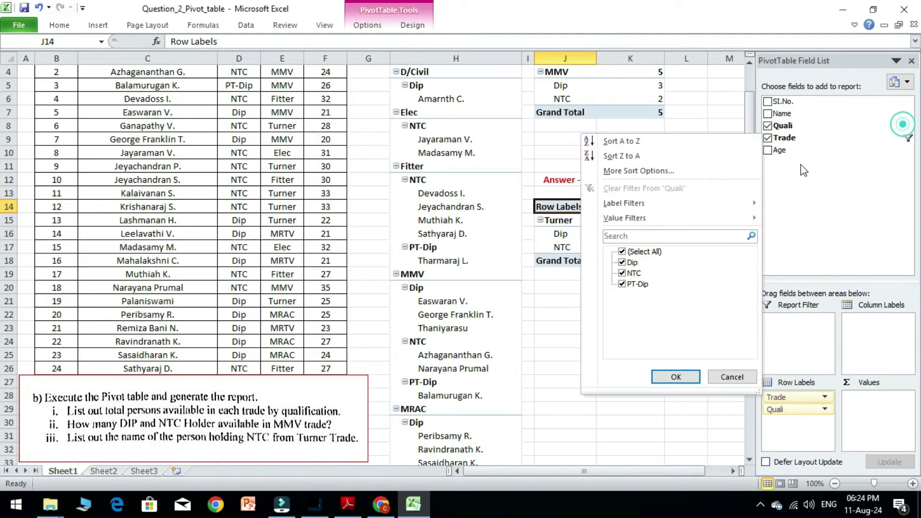
click(622, 252)
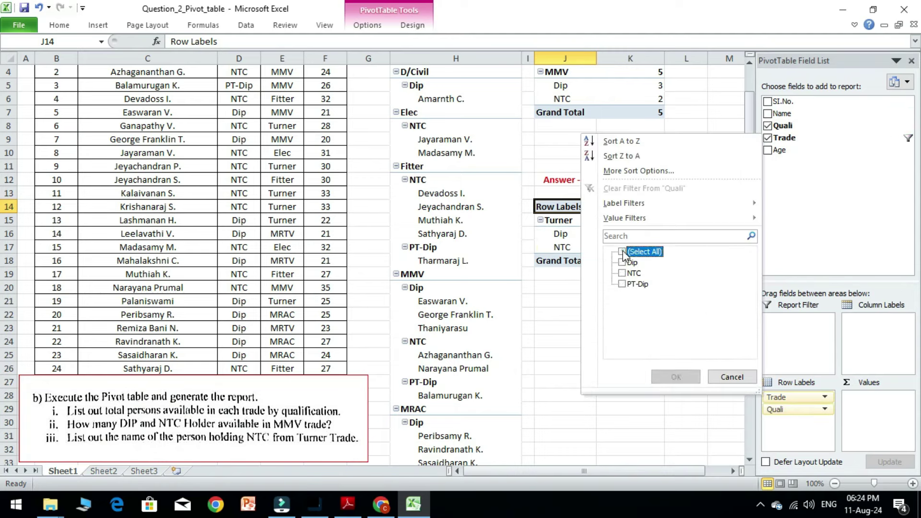
click(623, 273)
click(676, 377)
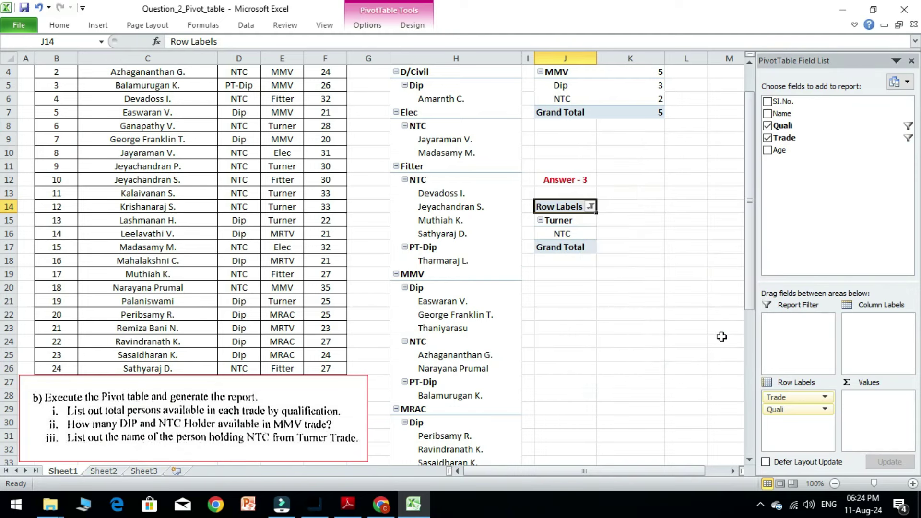
Add the Name field below Quali in the row labels of the Answer - 3 PivotTable.
click(768, 114)
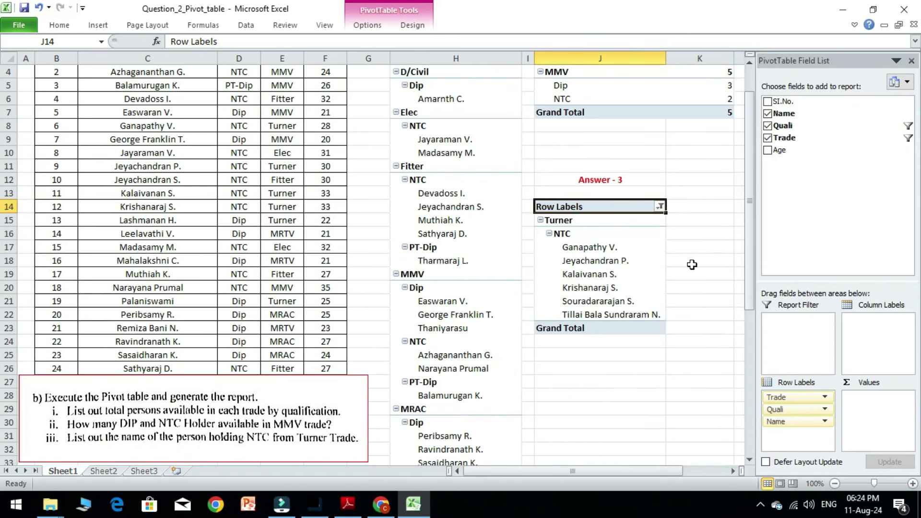
click(692, 265)
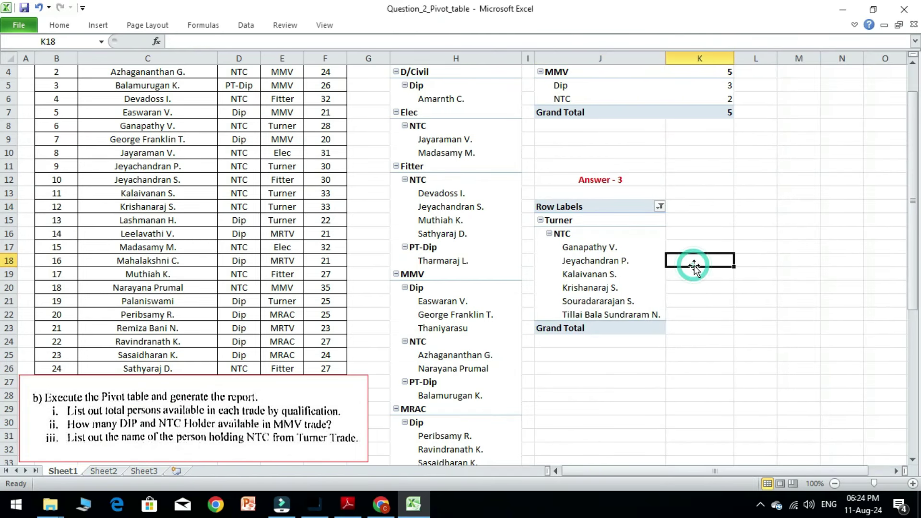
scroll(694, 267, up, 1)
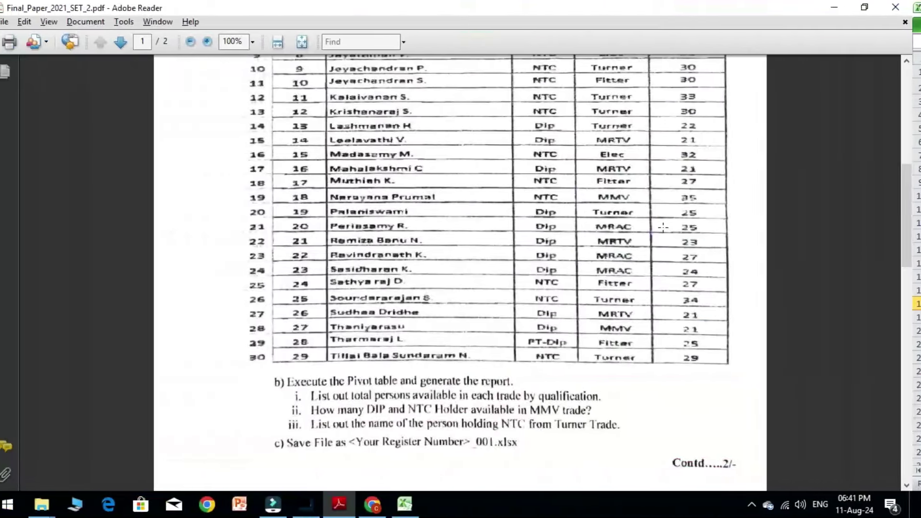
Examine question 3 of the exam paper PDF, including the layout and controls of the Student Information System web form.
scroll(672, 227, down, 10)
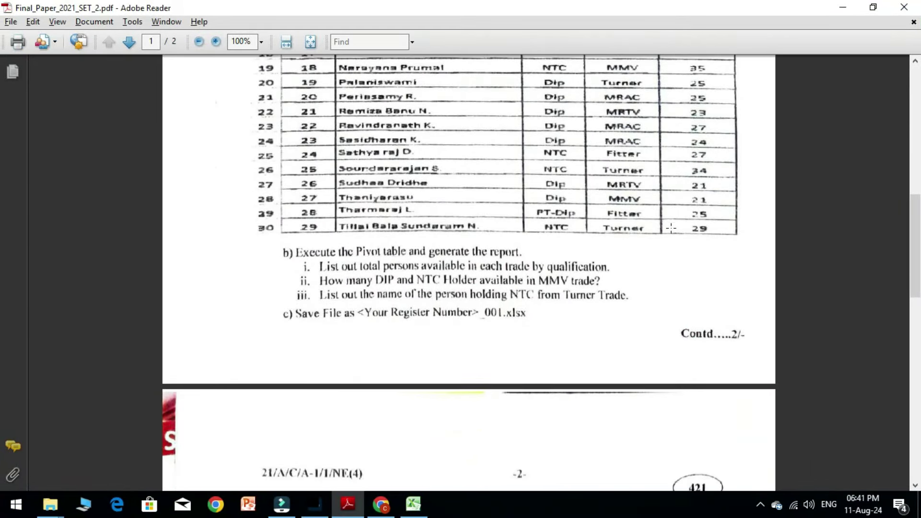
scroll(668, 230, down, 8)
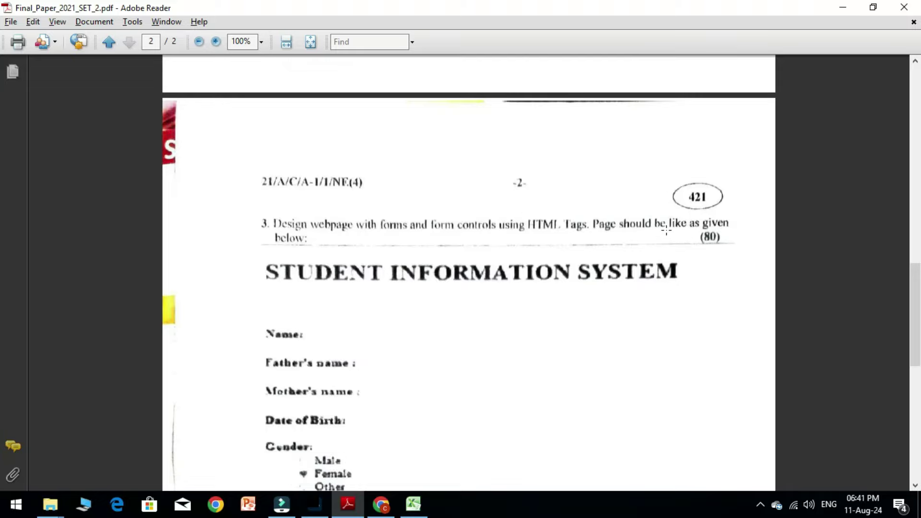
scroll(665, 229, down, 3)
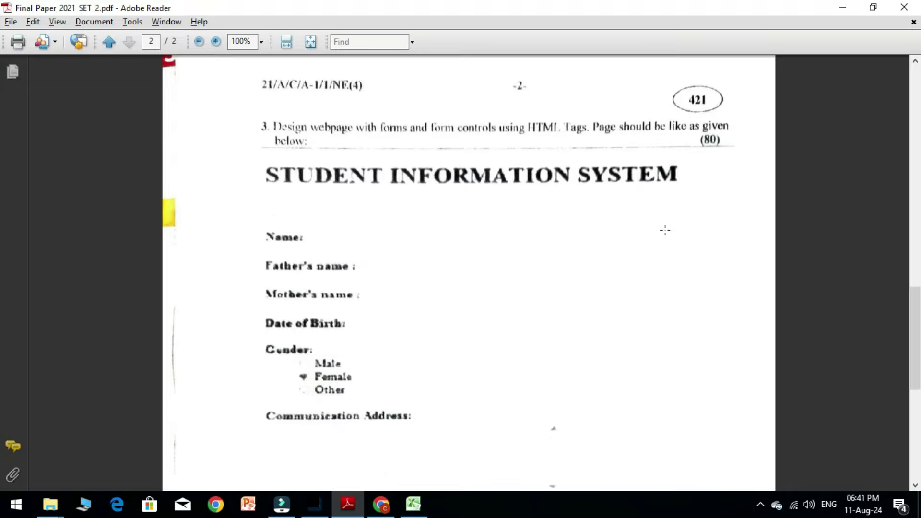
ctrl+scroll(665, 229, down, 2)
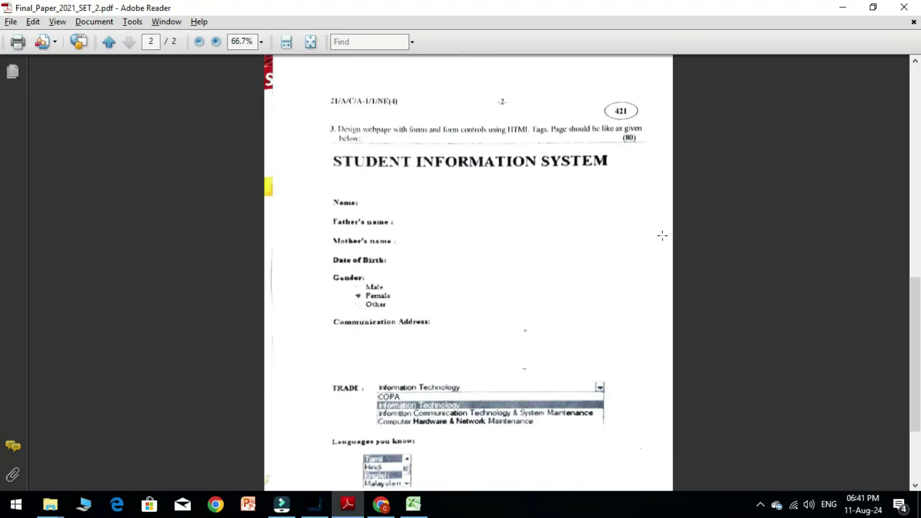
scroll(662, 236, down, 1)
ctrl+scroll(661, 235, down, 1)
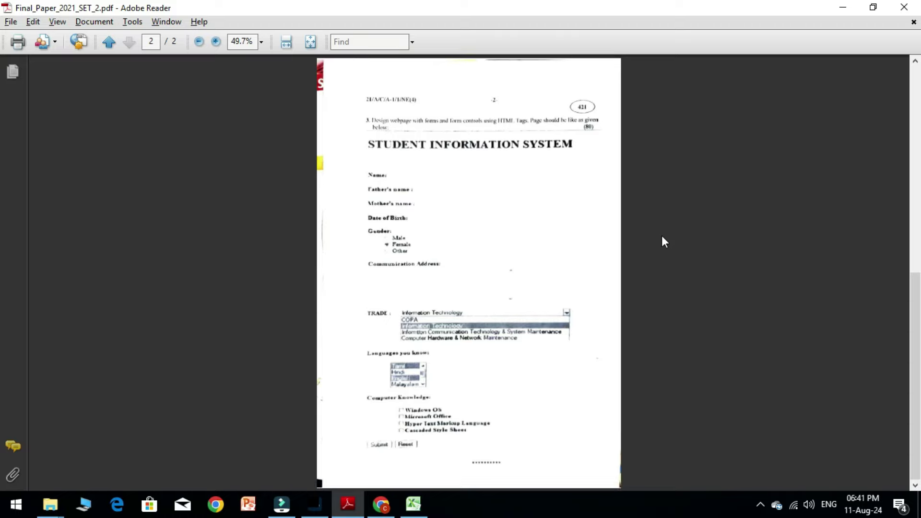
ctrl+scroll(661, 235, up, 1)
scroll(661, 235, down, 3)
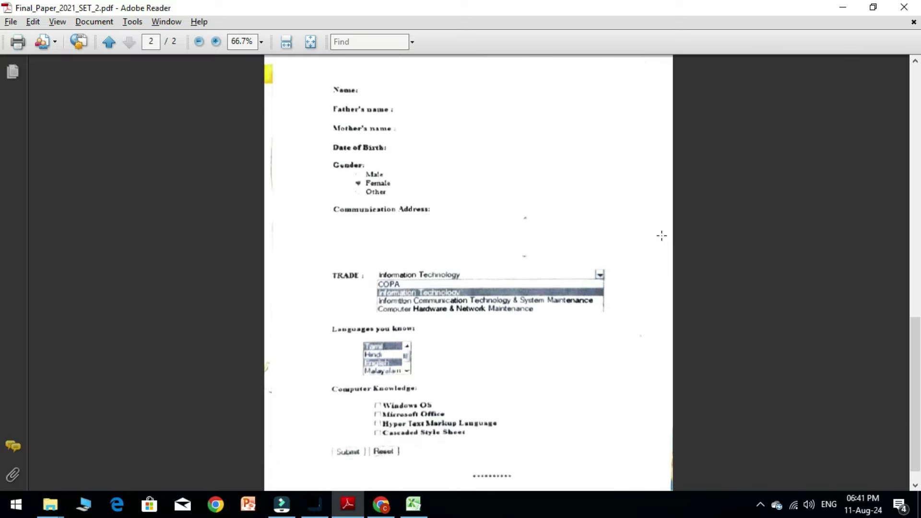
scroll(662, 235, up, 1)
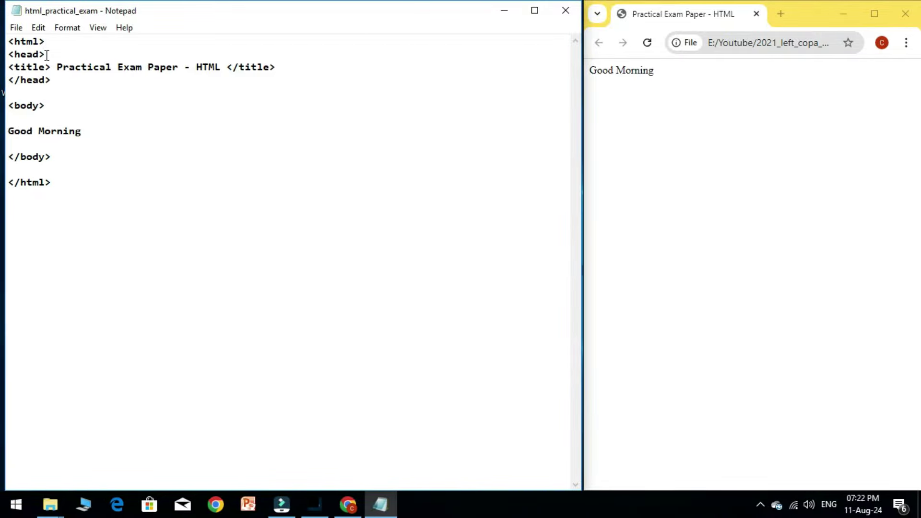
Reload the HTML page in the browser to compare its preview with the body text in the source file.
drag(8, 131, 105, 138)
click(113, 134)
click(722, 145)
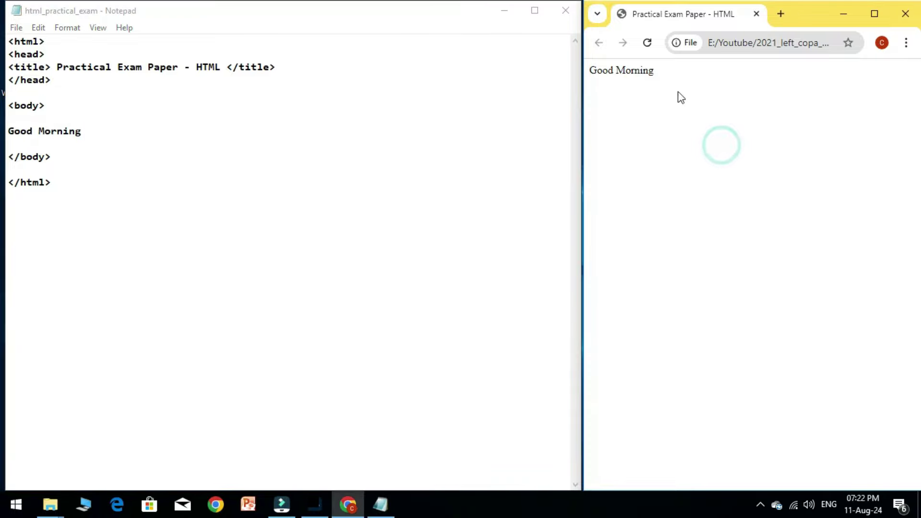
click(647, 44)
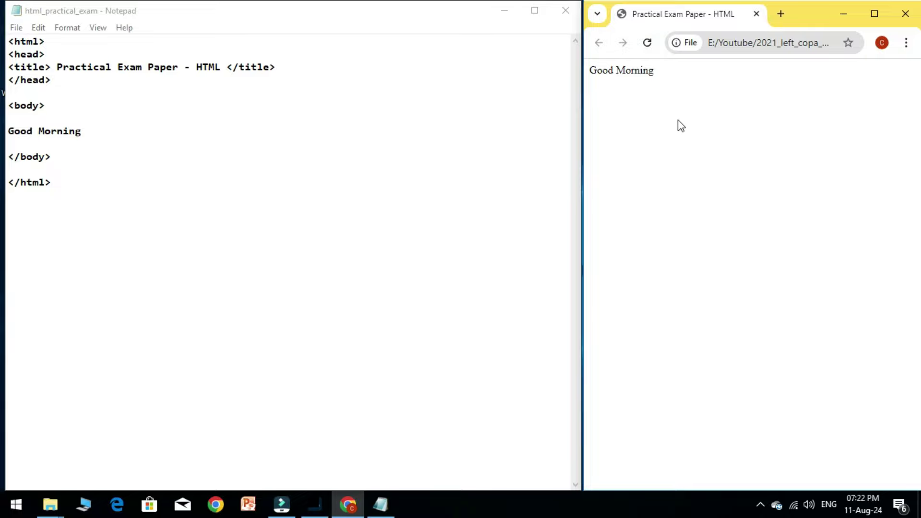
click(494, 131)
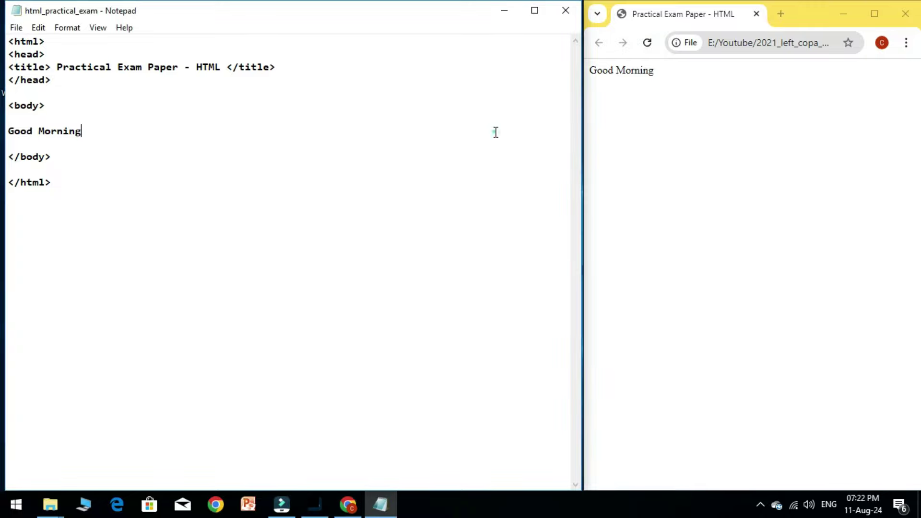
click(662, 152)
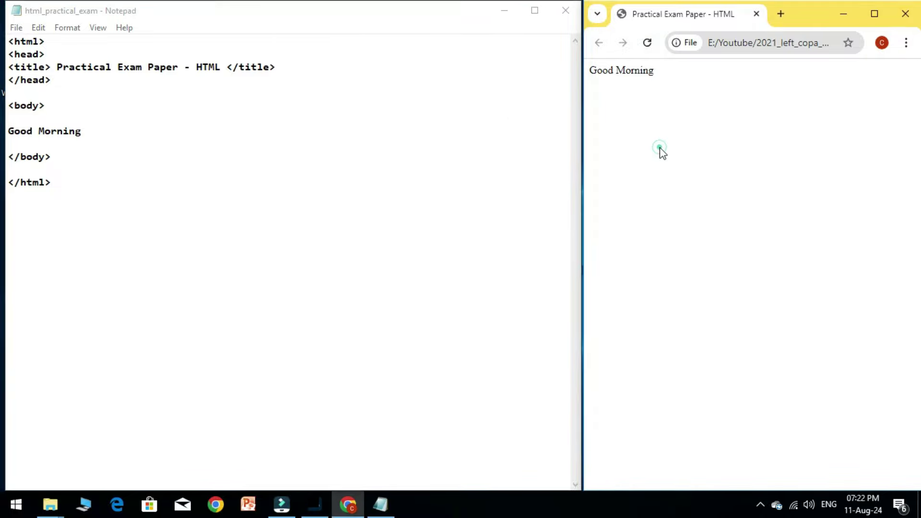
Replace the "Good Morning" body text in html_practical_exam with an empty pair of <h1> and </h1> heading tags.
click(121, 134)
double_click(120, 130)
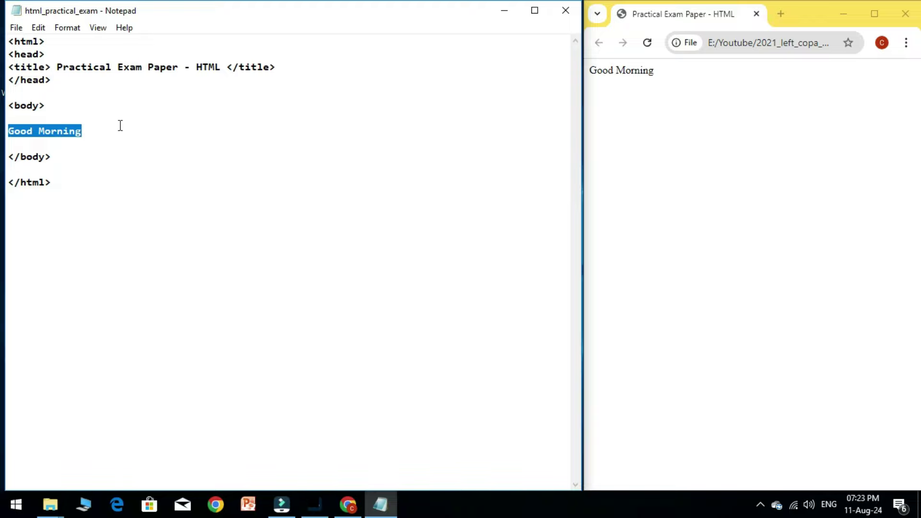
text(<h1>)
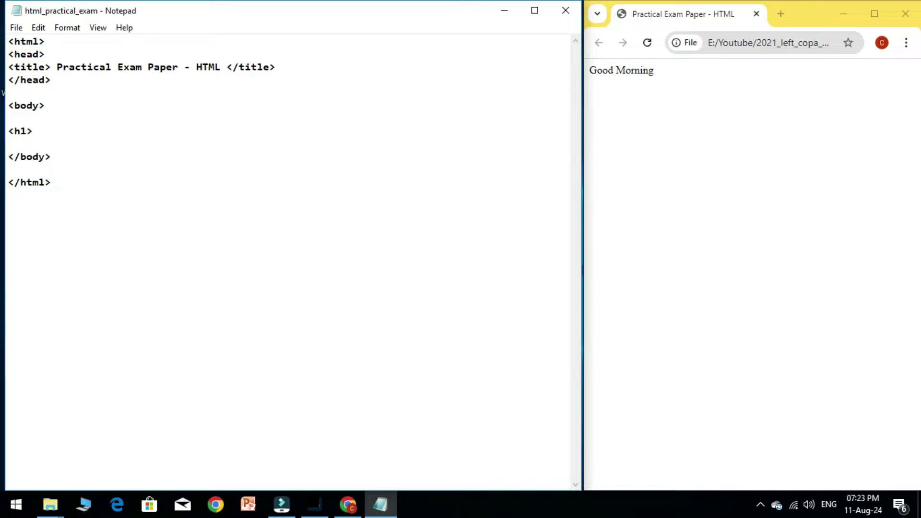
key(shift+Home)
key(ctrl+c)
key(End)
key(ctrl+v)
key(Left)
key(Left)
key(Left)
text(/)
key(Left)
key(Left)
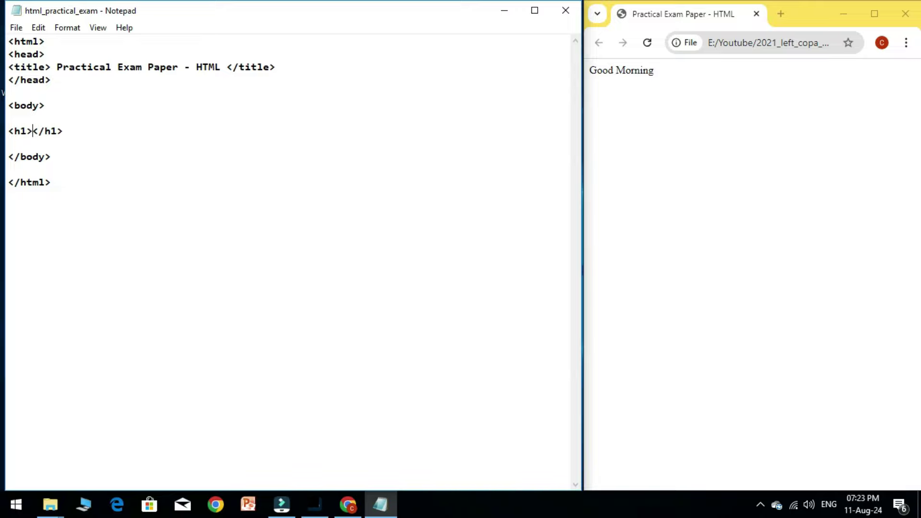